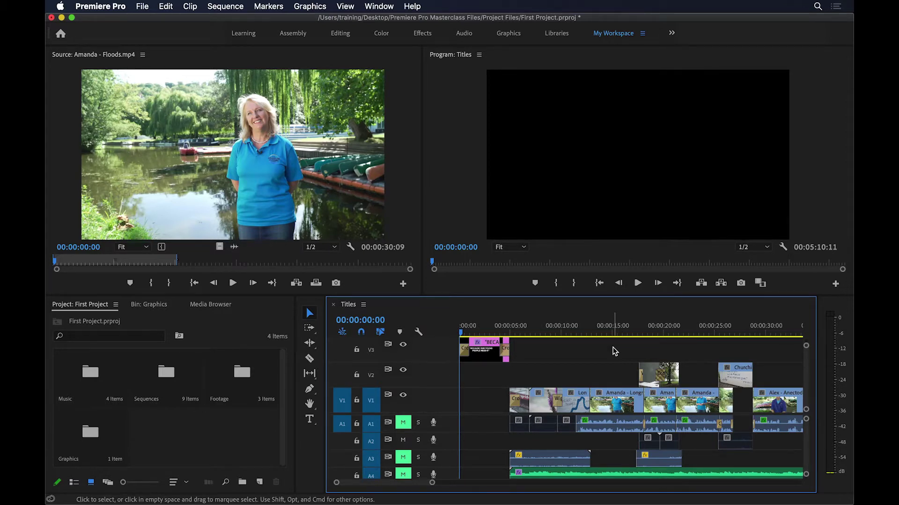
Step: Add a test title over the interview shot at 00:00:13:23, then undo it
left_click(595, 330)
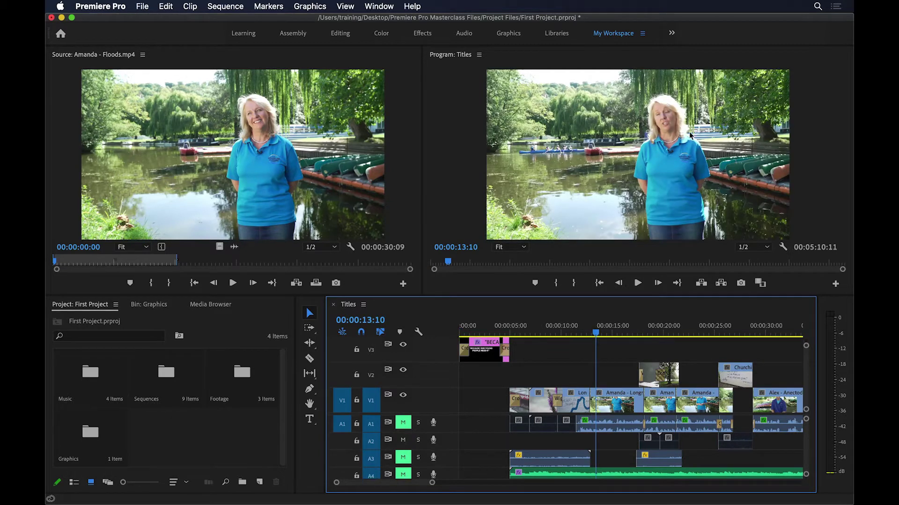
left_click(601, 334)
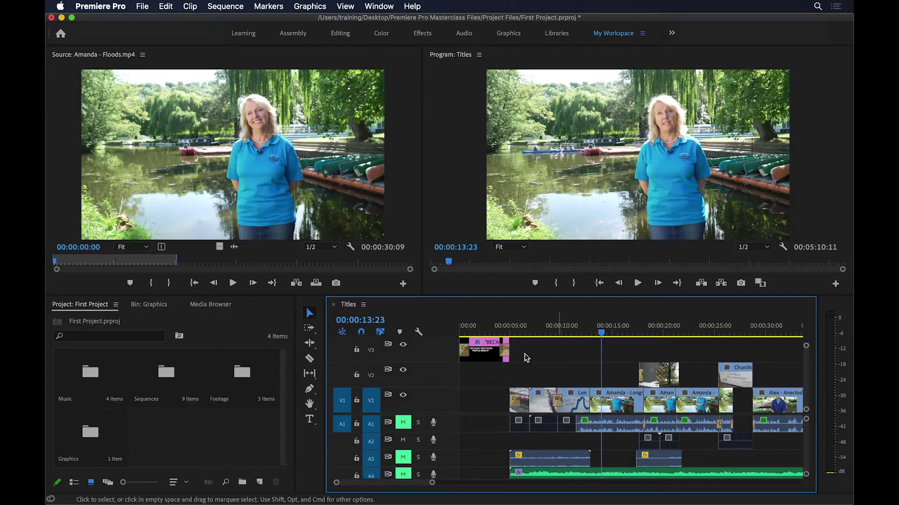
left_click(311, 421)
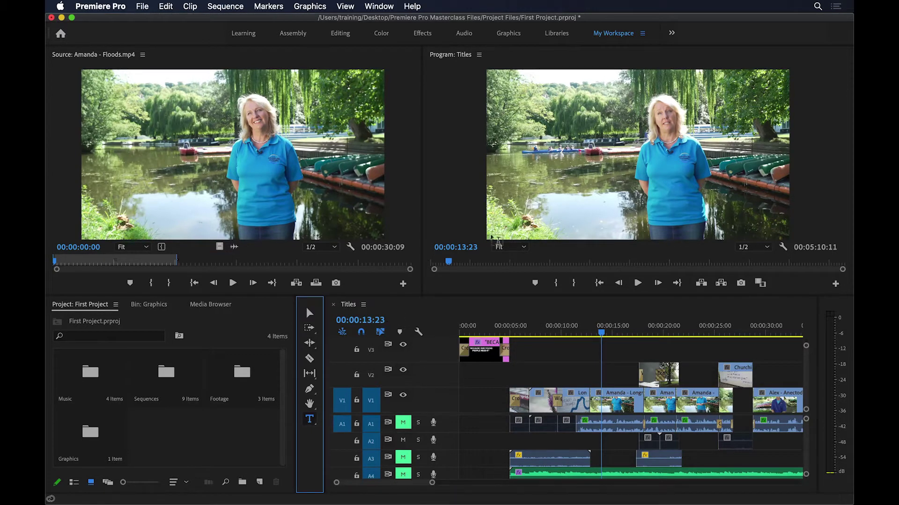
left_click(514, 204)
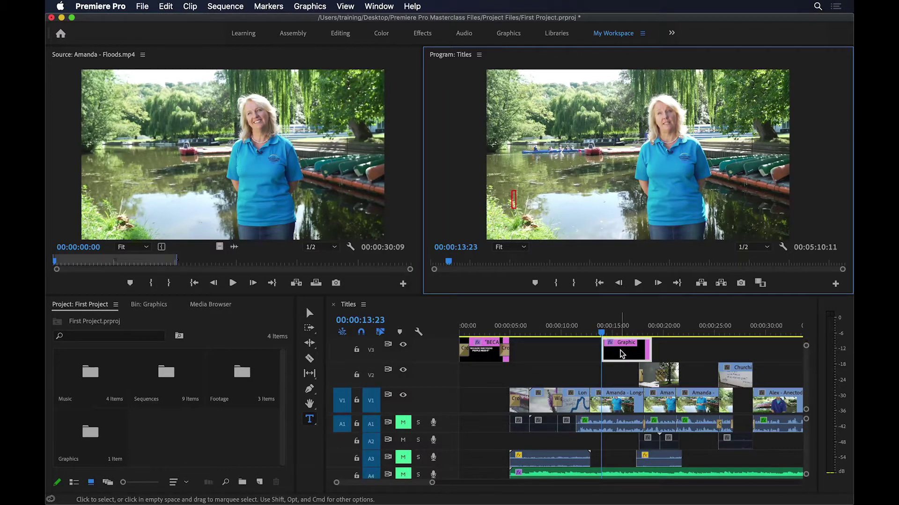
key("super+z")
Step: Add a test title on the wall-map shot at 00:00:11:23, then undo it
left_click(581, 335)
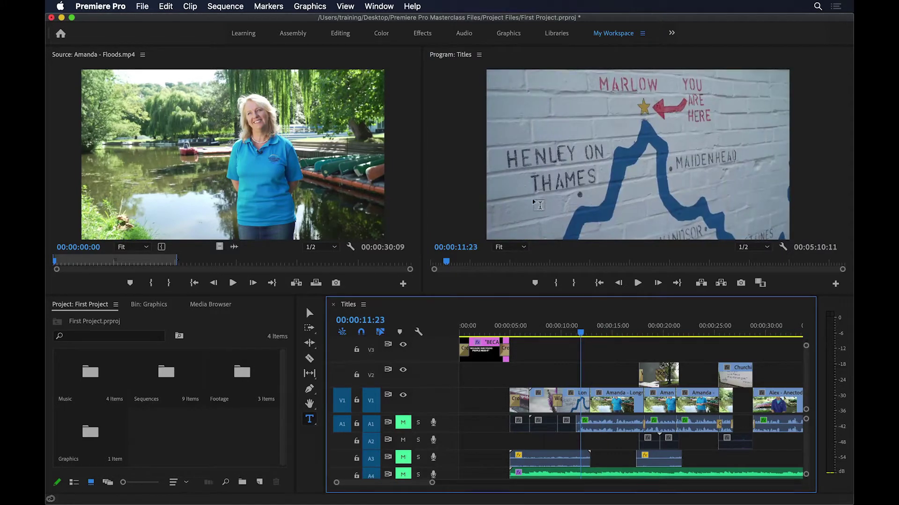
left_click(534, 198)
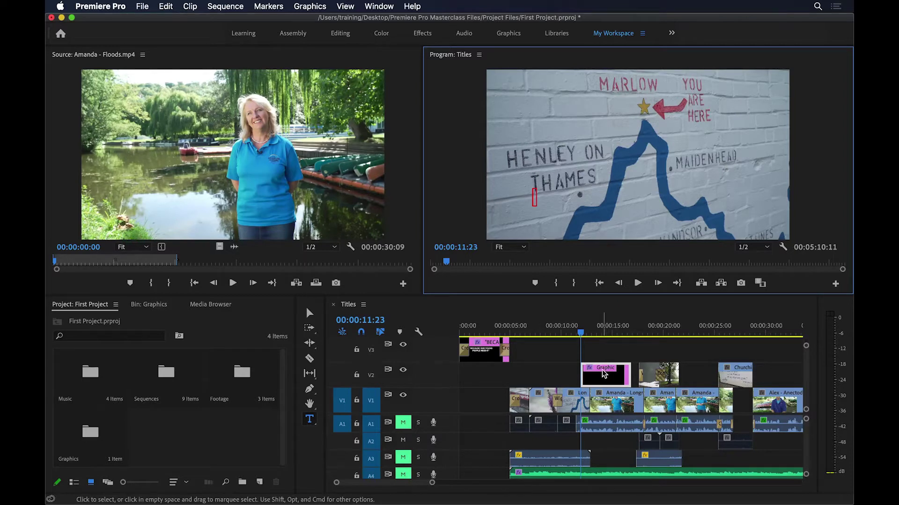
key("super+z")
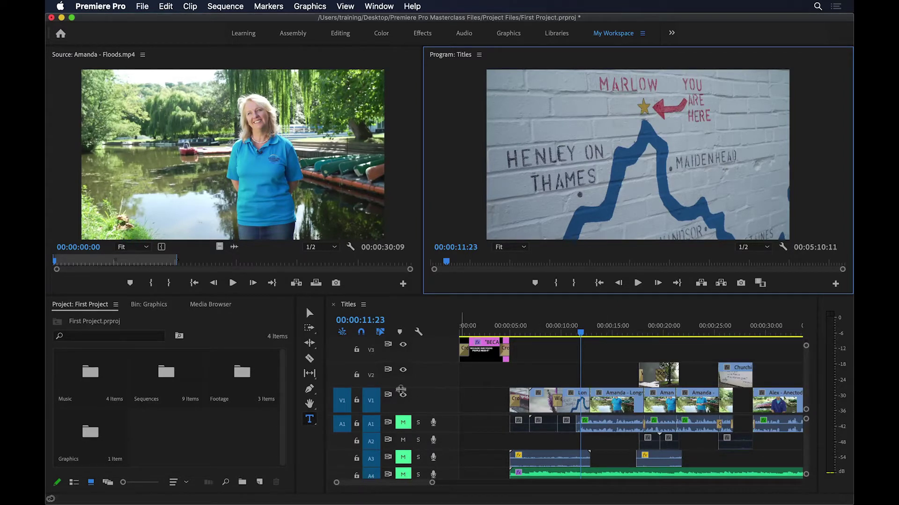
Step: Lock tracks V1 and V2 and scrub to 00:00:13:20 on the riverside interview shot
left_click(357, 400)
left_click(356, 375)
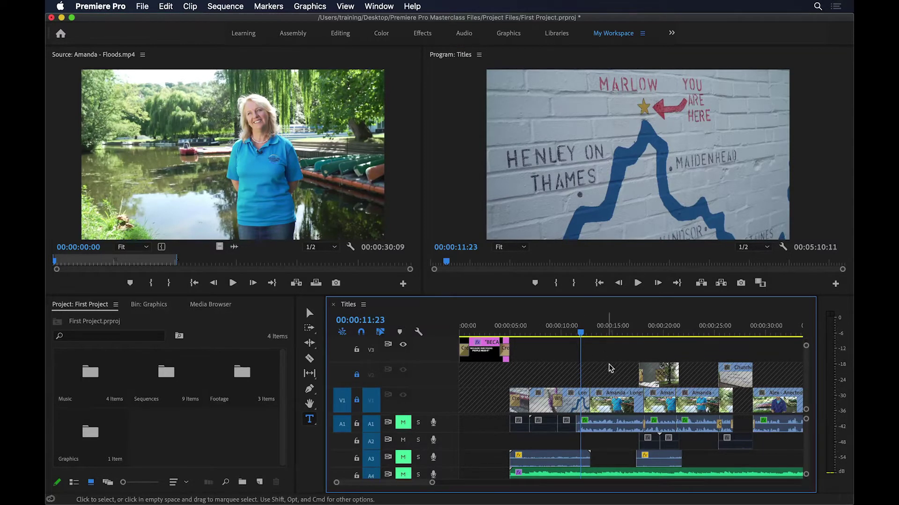
left_click_drag(580, 332, 570, 337)
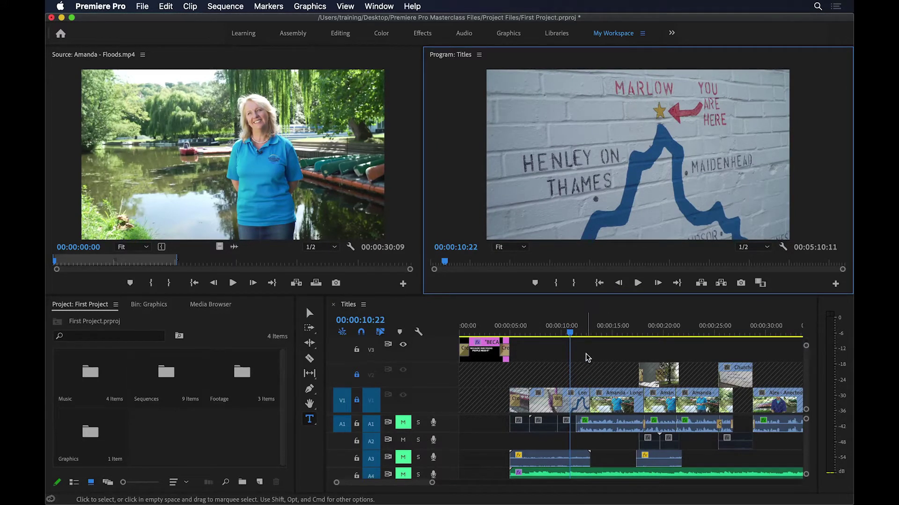
left_click(576, 331)
left_click_drag(579, 329, 590, 334)
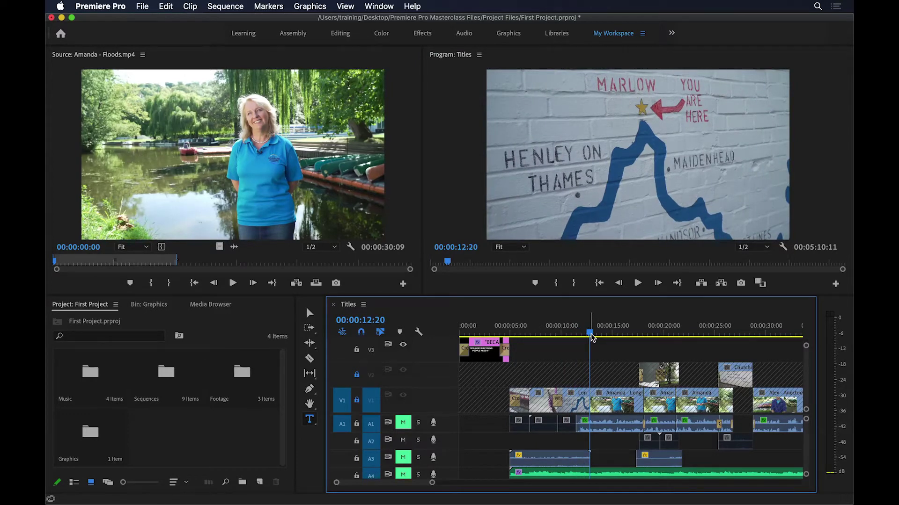
left_click_drag(589, 337, 599, 328)
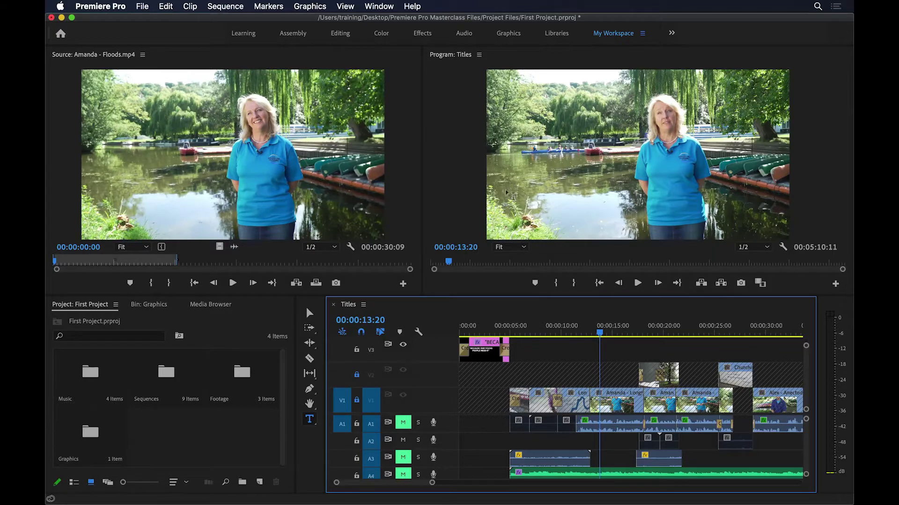
Step: Type the interviewee's name over 'Charity Director' as a two-line title and reposition its box
left_click(517, 202)
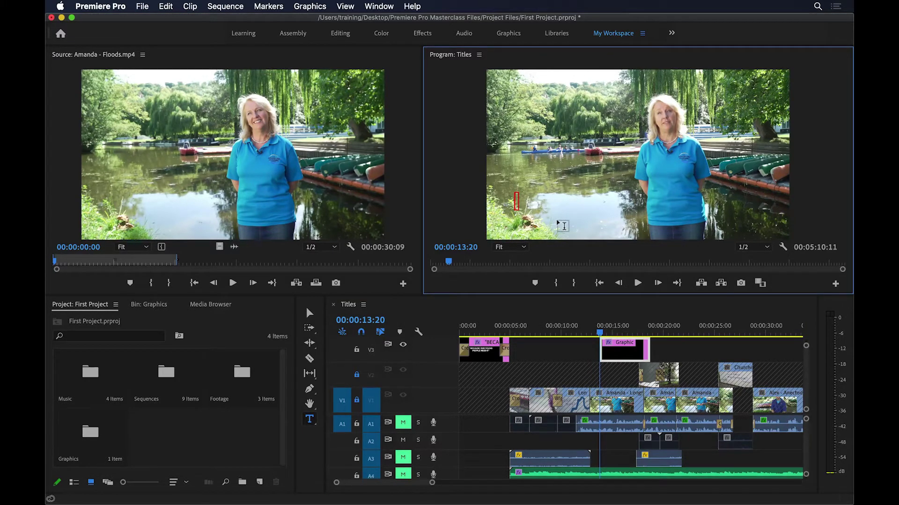
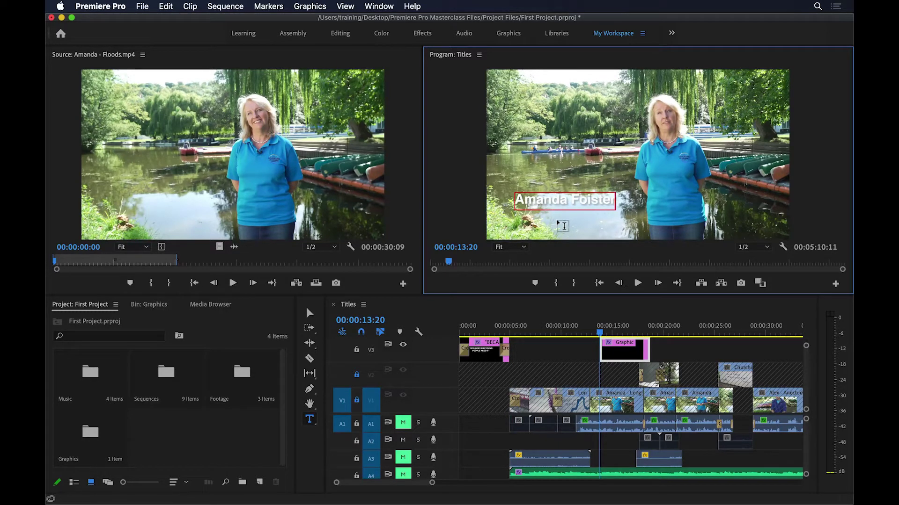
key("Return")
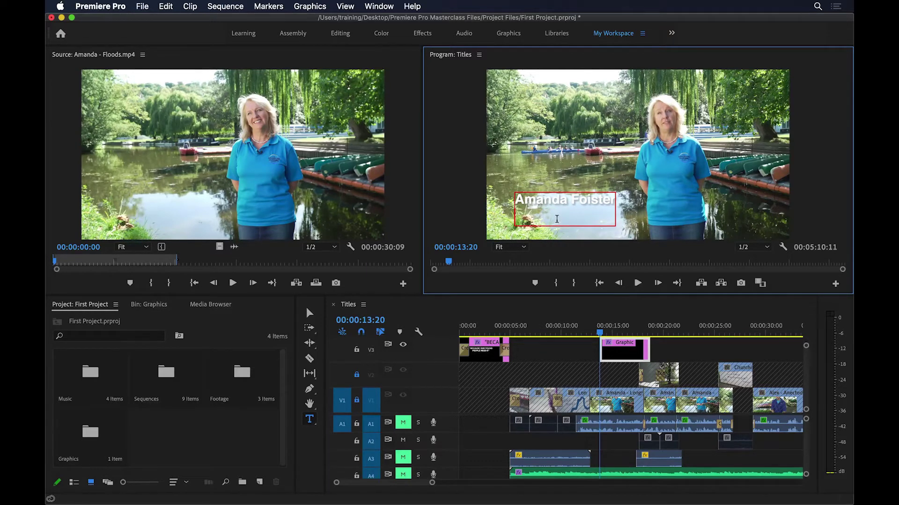
type("Charity Director")
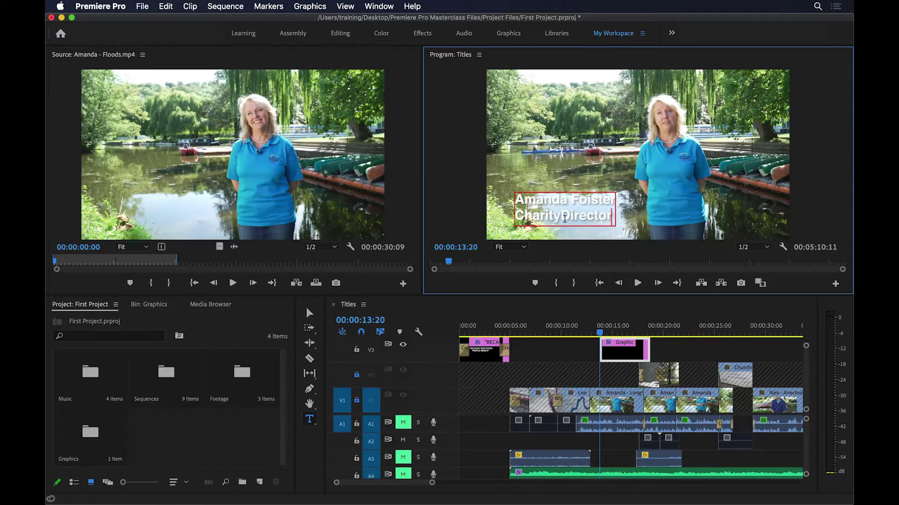
left_click(562, 215)
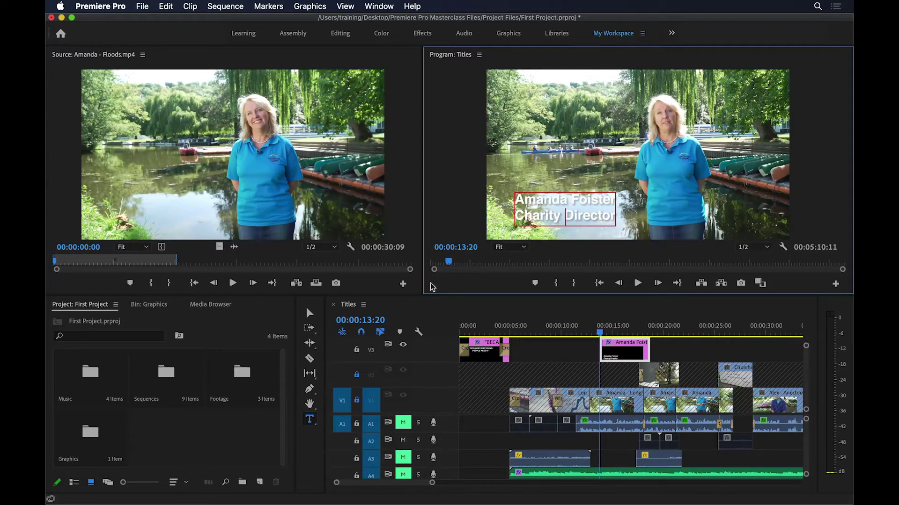
left_click(310, 313)
mouse_move(579, 207)
left_mouse_down()
mouse_move(577, 196)
mouse_move(588, 199)
mouse_move(568, 204)
left_mouse_up()
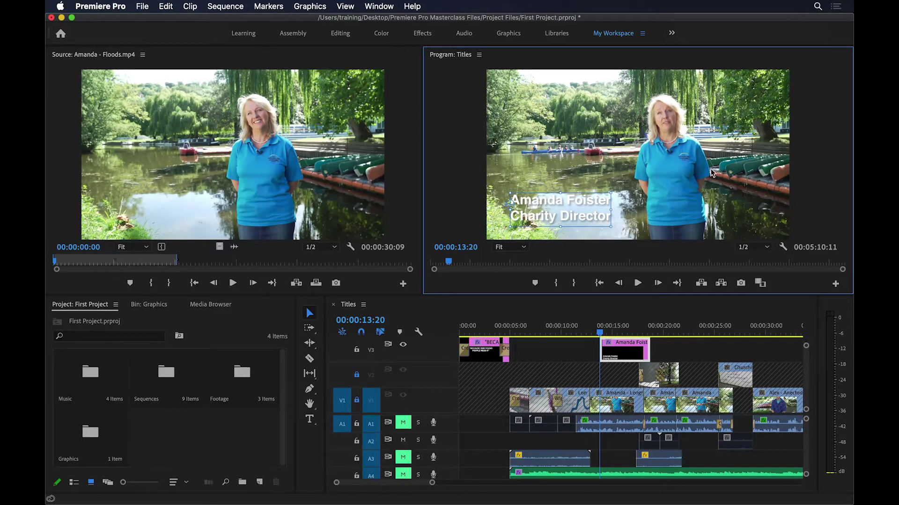
Step: Turn on Safe Margins from the Program monitor's settings menu
right_click(680, 147)
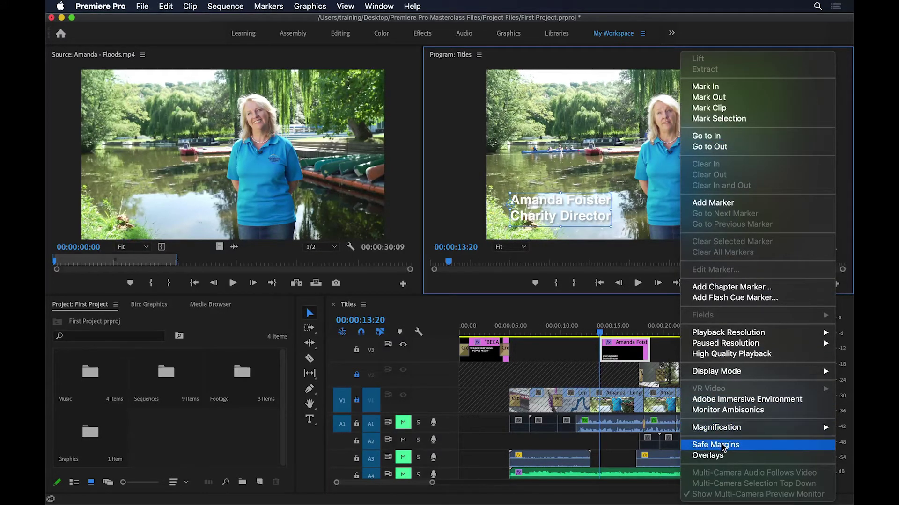
left_click(633, 175)
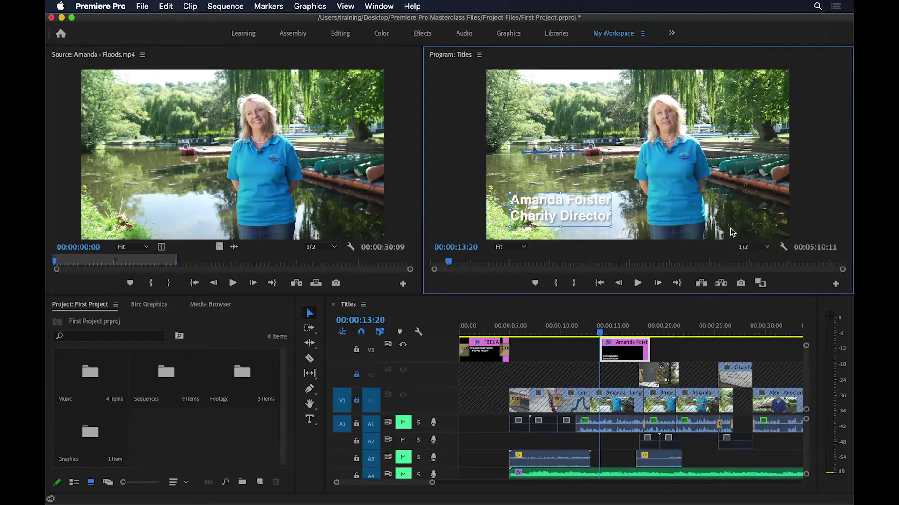
left_click(783, 248)
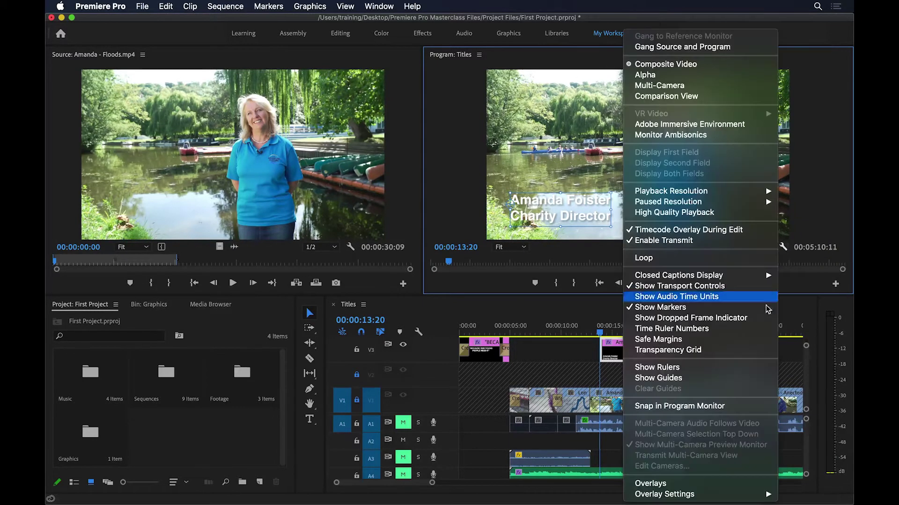
left_click(731, 340)
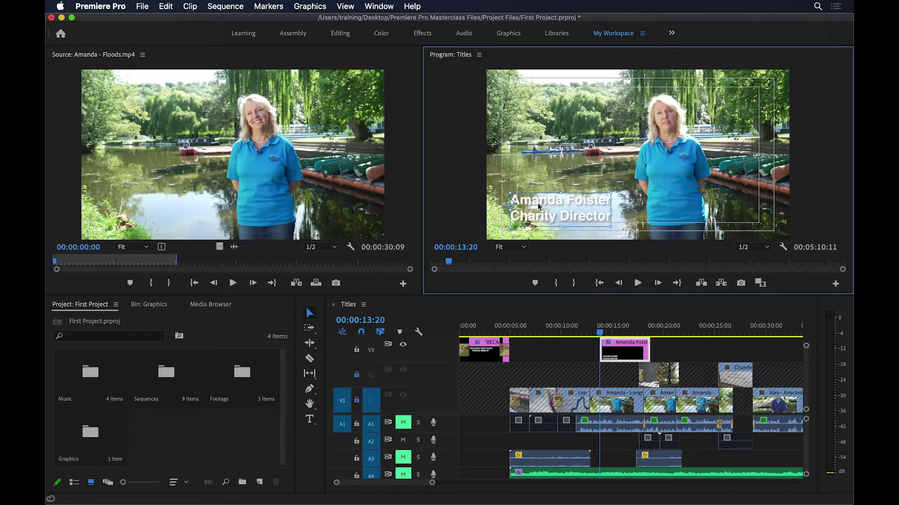
Step: Drag the two-line title right so it sits just inside the title-safe guide
left_click_drag(538, 204, 550, 206)
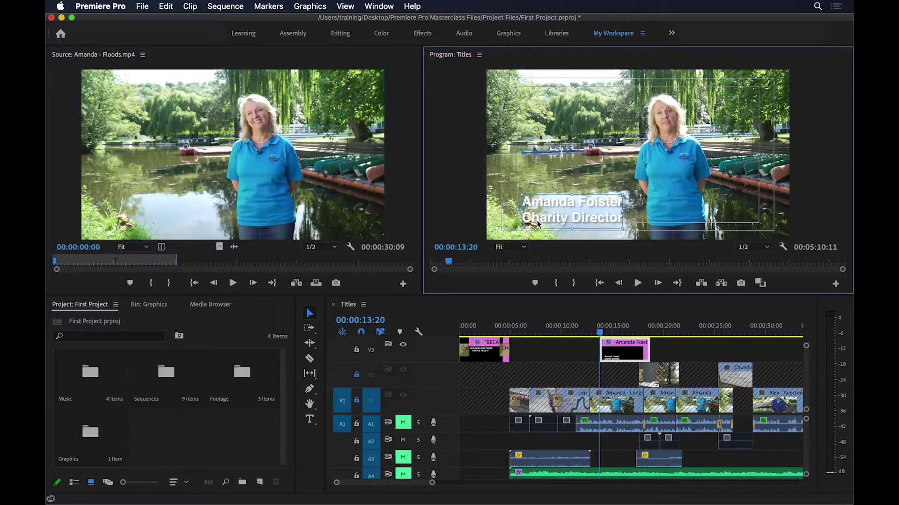
left_click_drag(554, 207, 550, 211)
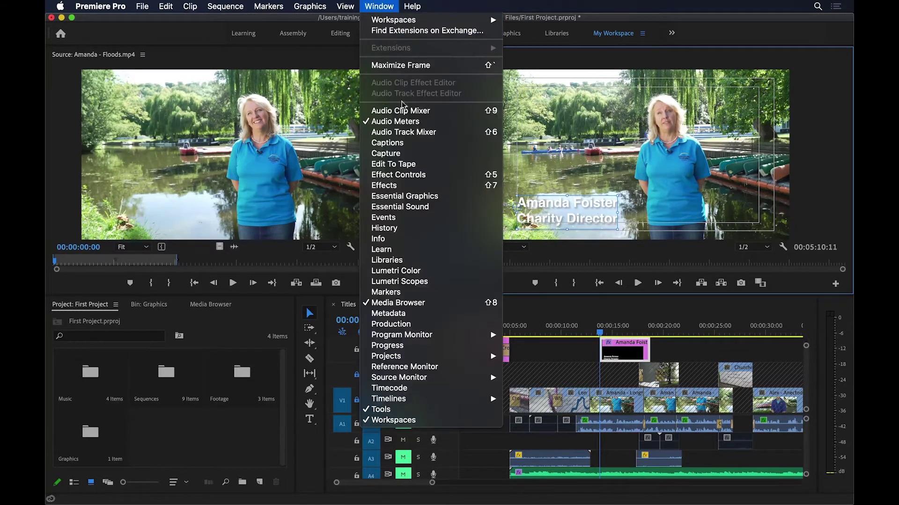
Step: In Essential Graphics, set the title's font style to Regular and turn off Shadow
left_click(416, 197)
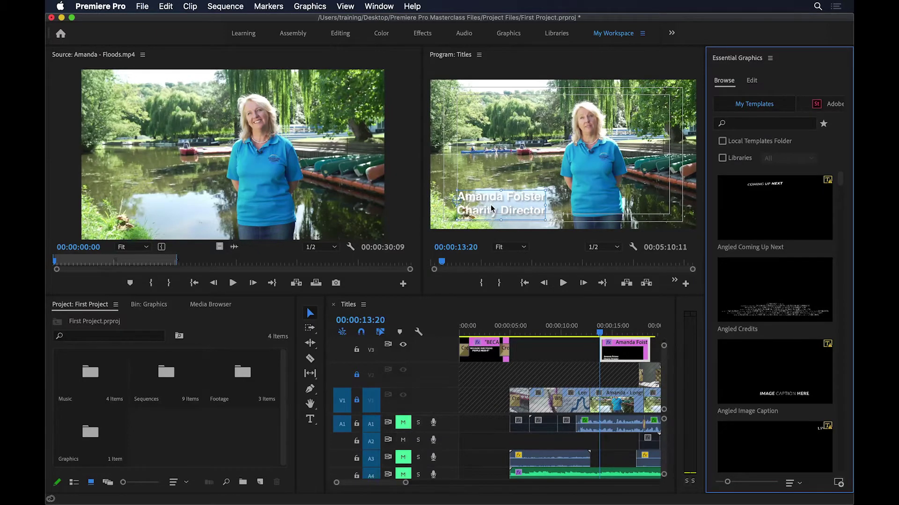
left_click(752, 81)
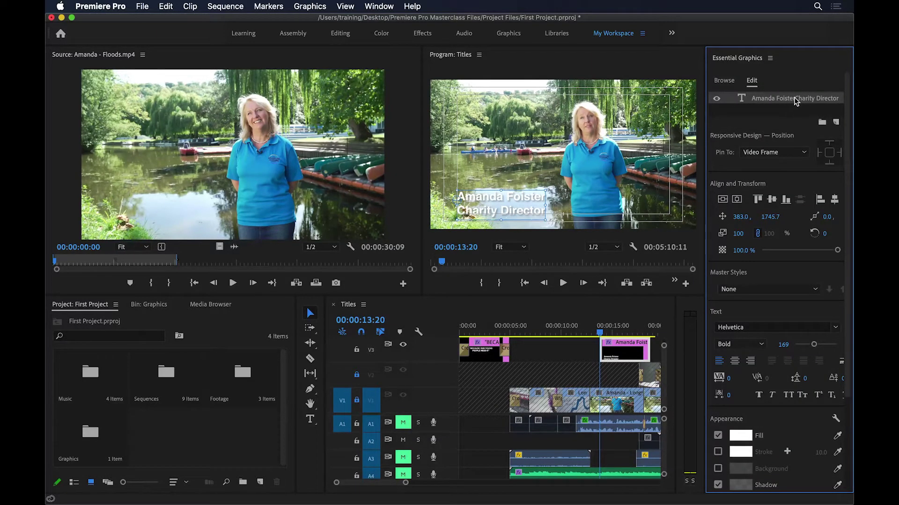
left_click(761, 344)
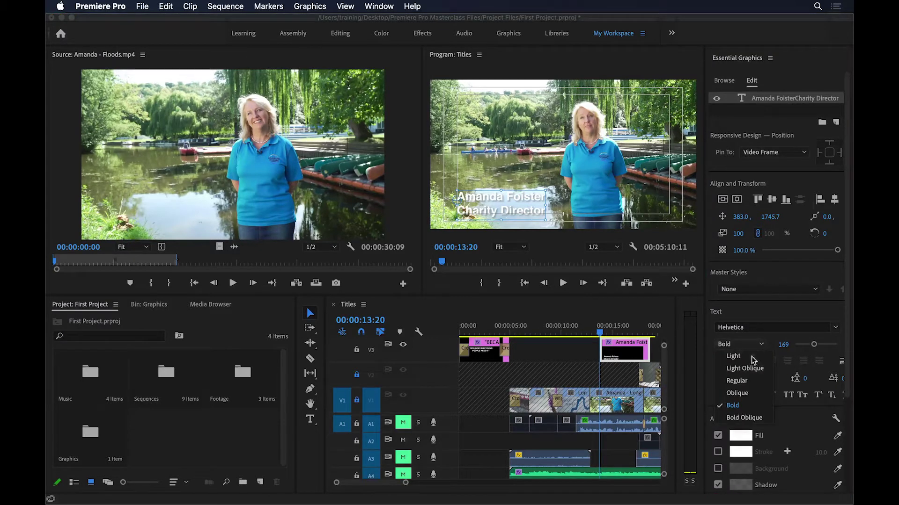
left_click(744, 382)
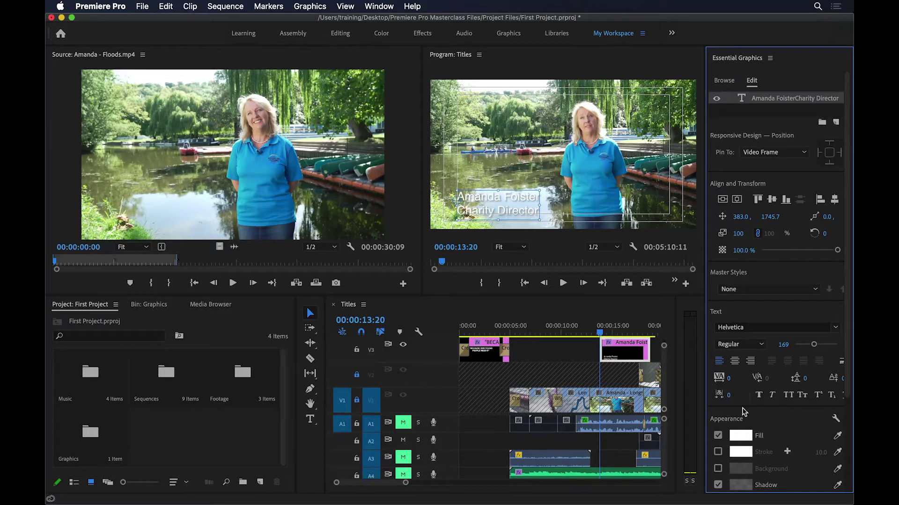
left_click(718, 484)
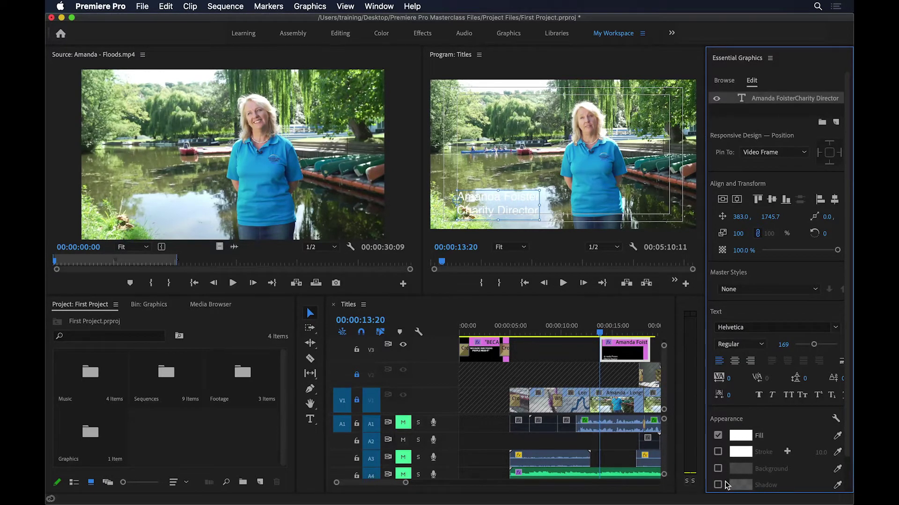
left_click(718, 484)
left_click(718, 485)
Step: Add a rectangle shape layer, enlarge it, and move it to the lower left
left_click(837, 123)
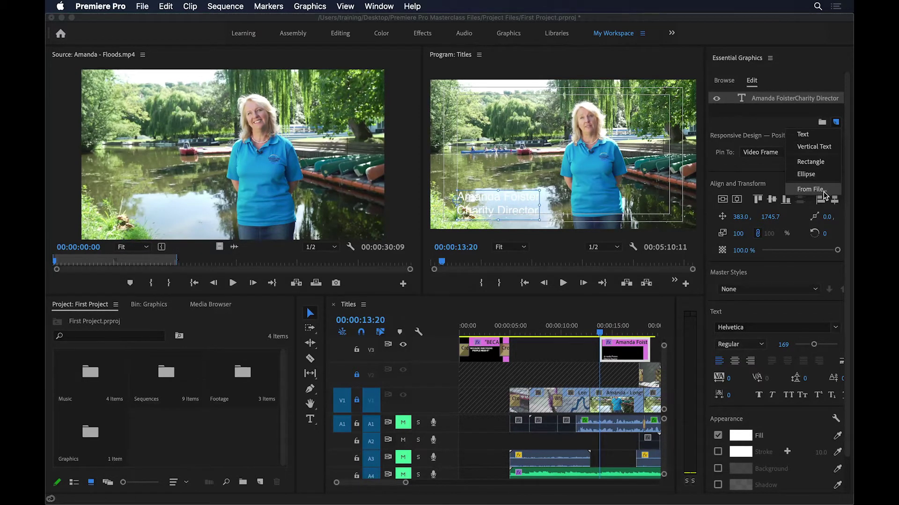
left_click(820, 164)
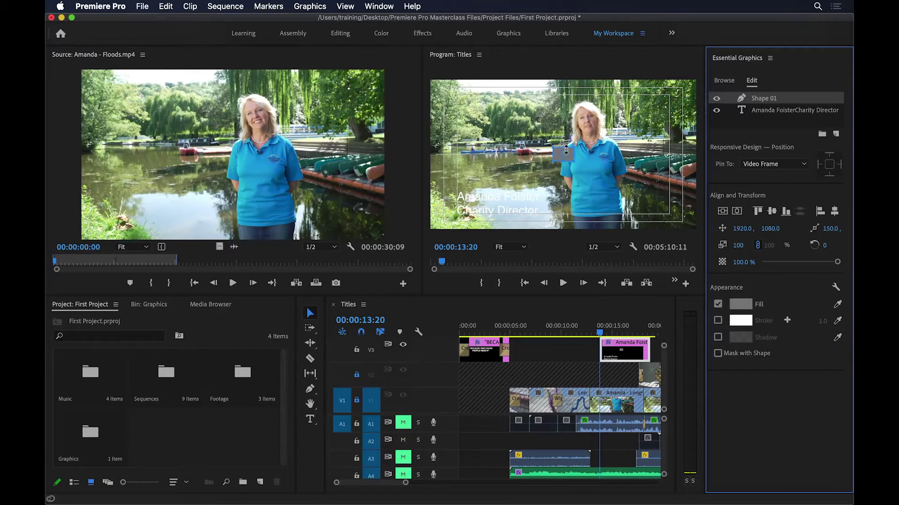
left_click_drag(572, 149, 623, 135)
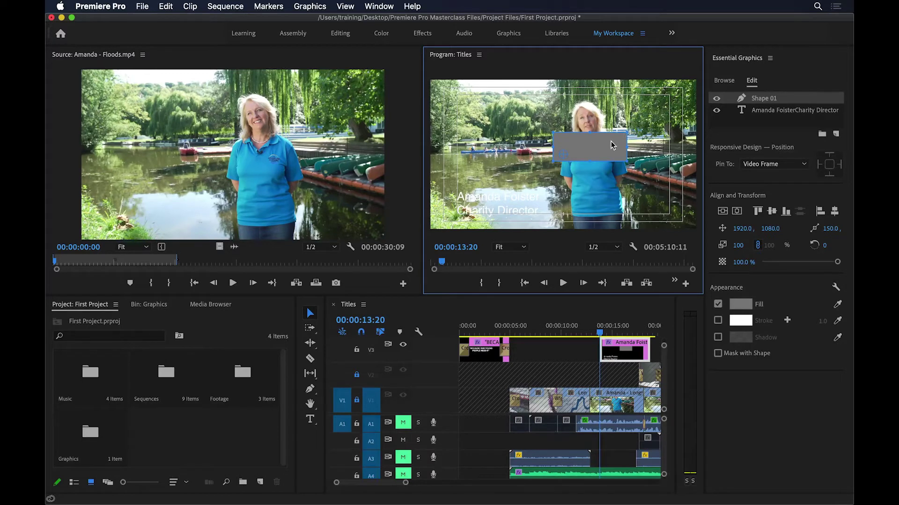
left_click_drag(605, 142, 493, 203)
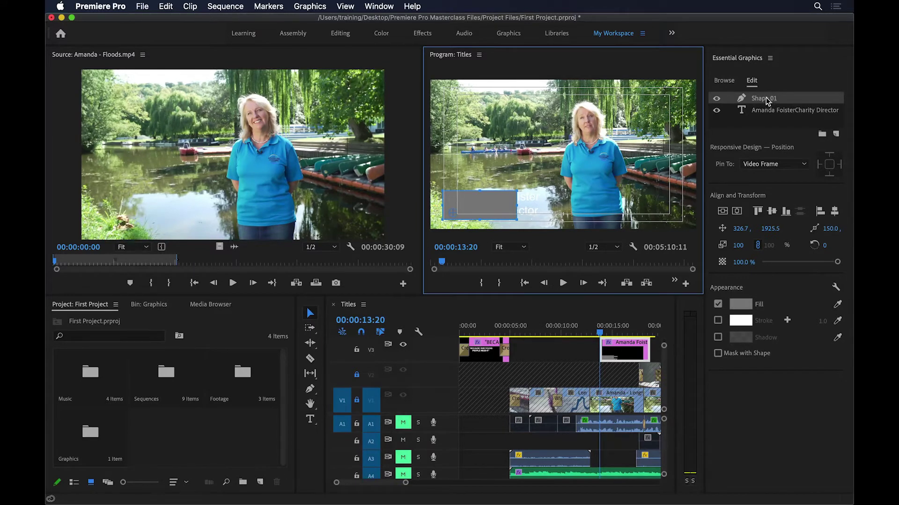
Step: Put Shape 01 below the text layer, stretching it past the frame's left edge
left_click_drag(758, 98, 760, 116)
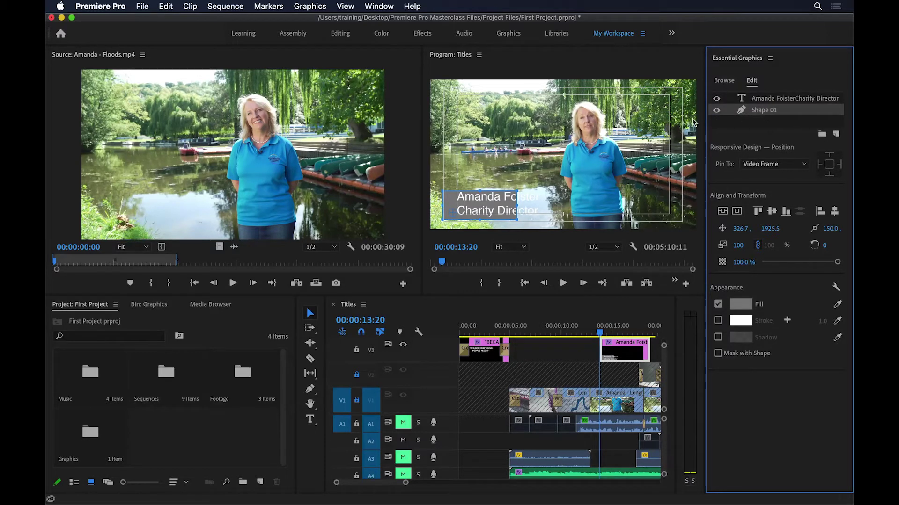
left_click_drag(519, 189, 591, 185)
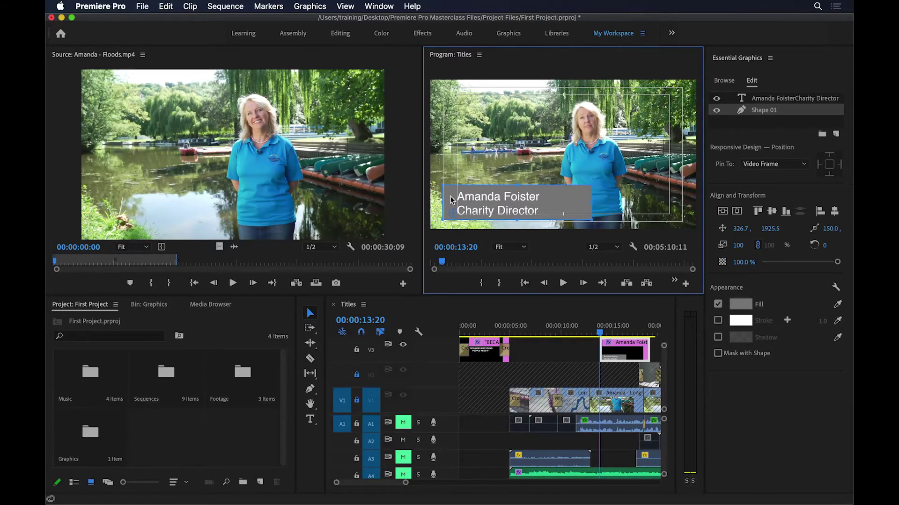
left_click_drag(566, 210, 528, 211)
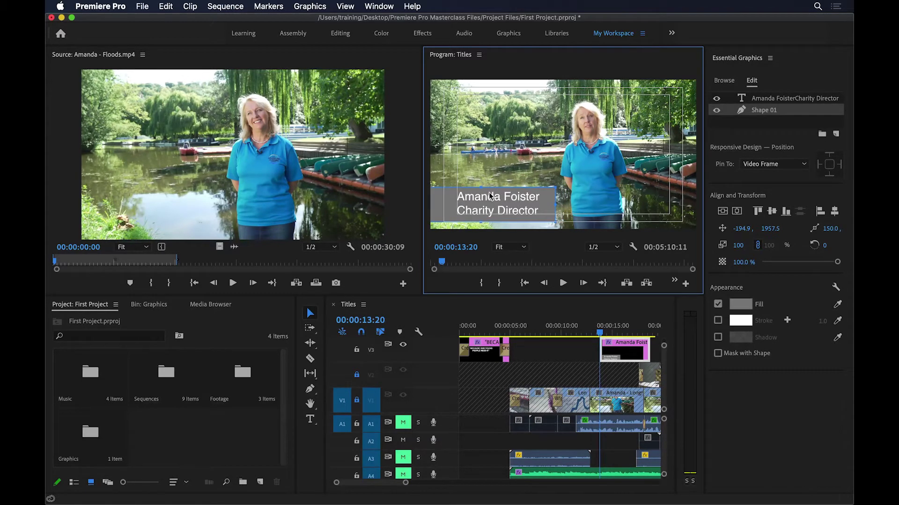
Step: Fill the box with the blue sampled from her shirt using the eyedropper
left_click(743, 305)
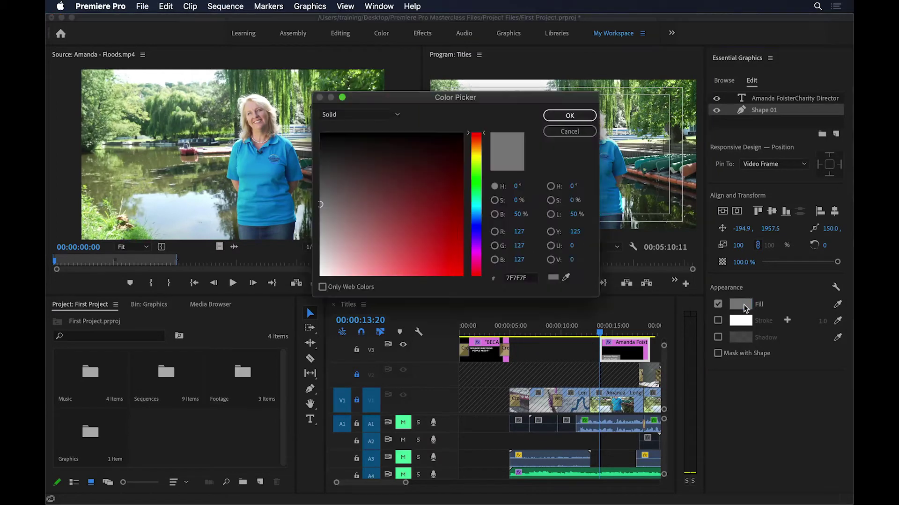
left_click(564, 132)
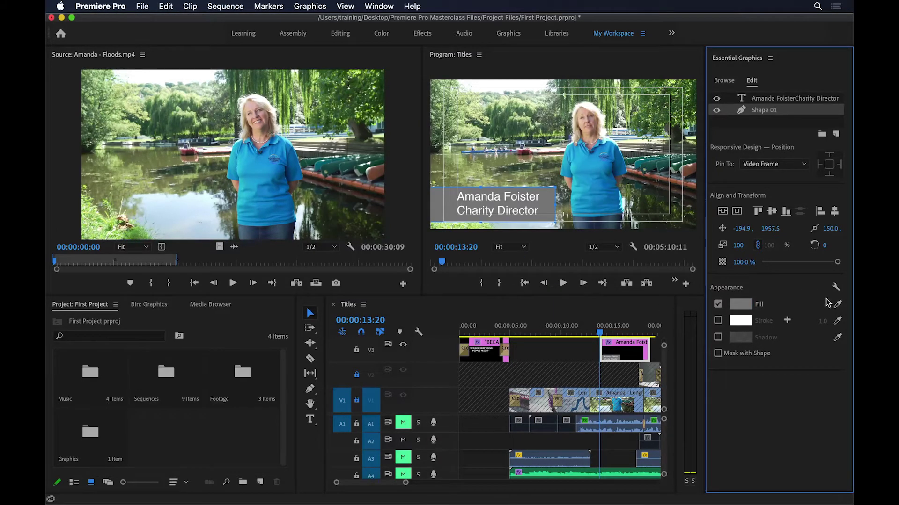
left_click(837, 305)
left_click(621, 171)
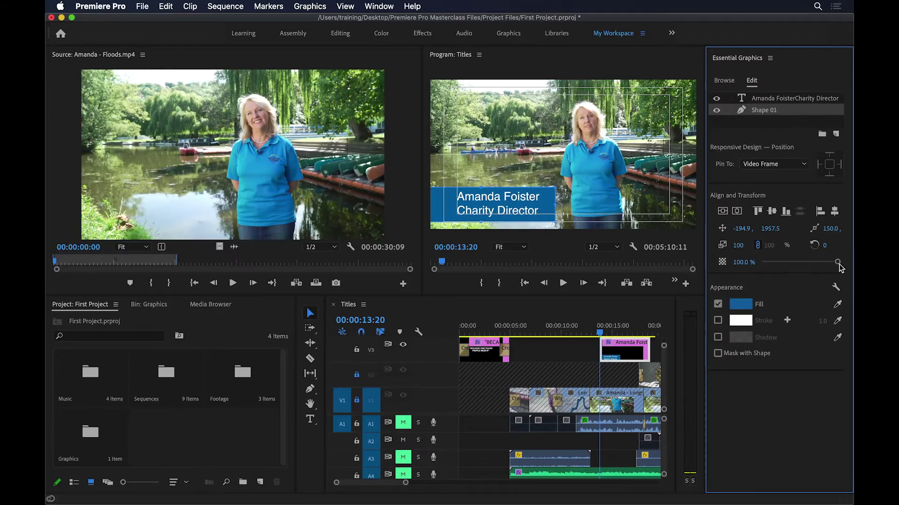
Step: Set the box's opacity to 80%
mouse_move(838, 265)
left_mouse_down()
mouse_move(761, 264)
mouse_move(820, 264)
left_mouse_up()
left_click(739, 262)
type("80")
key("Return")
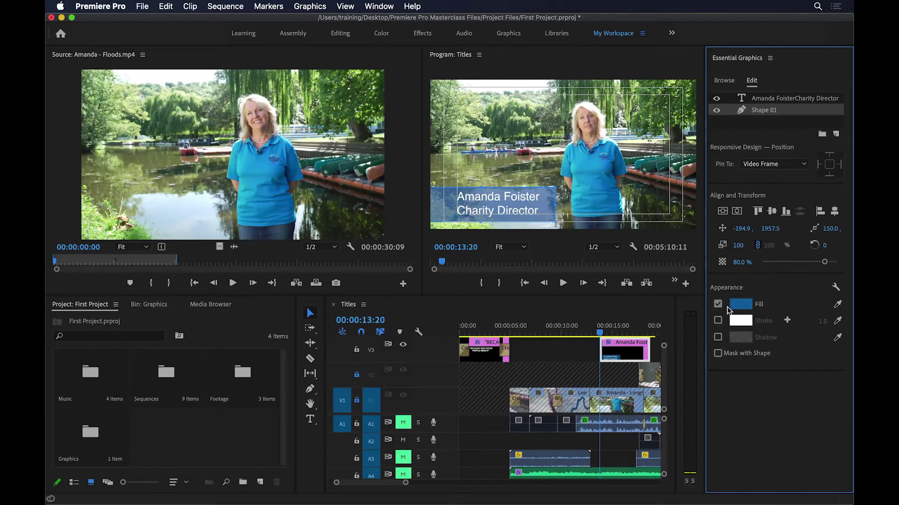
Step: Change the box's fill to a linear gradient in the Color Picker
left_click(741, 305)
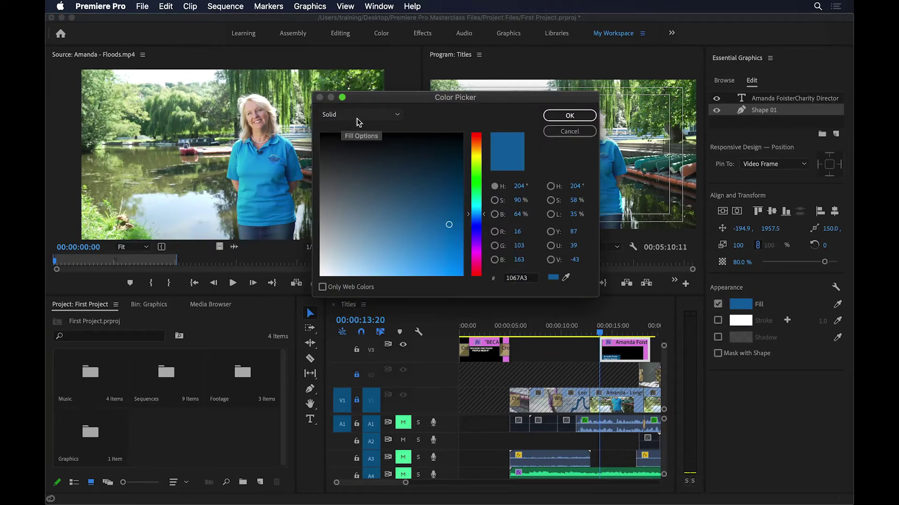
left_click(396, 116)
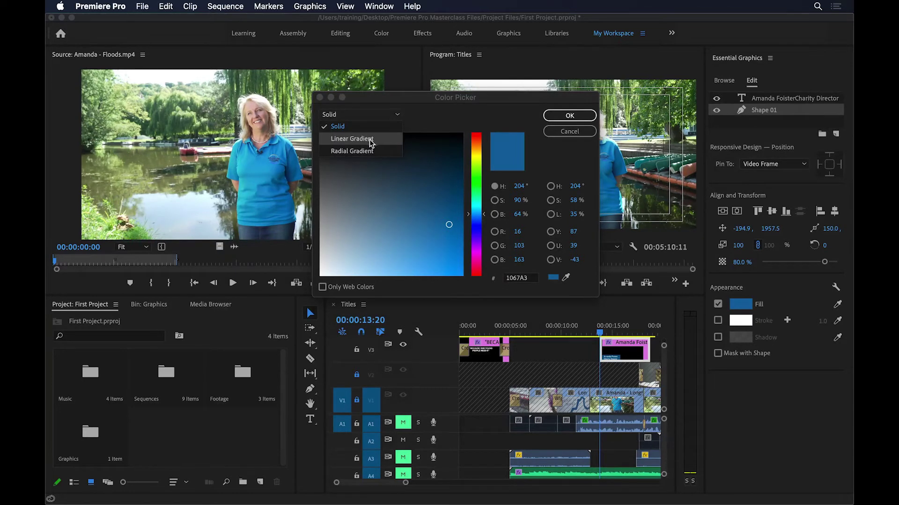
left_click(373, 139)
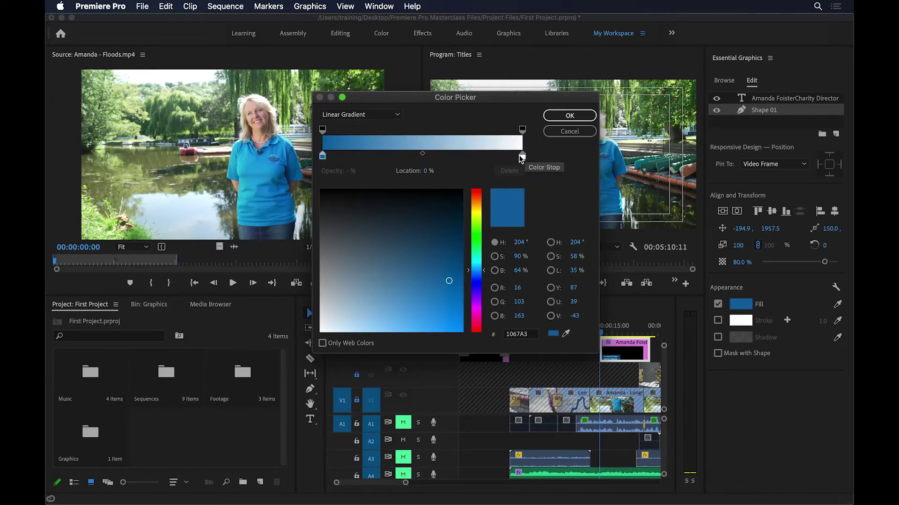
left_click(569, 116)
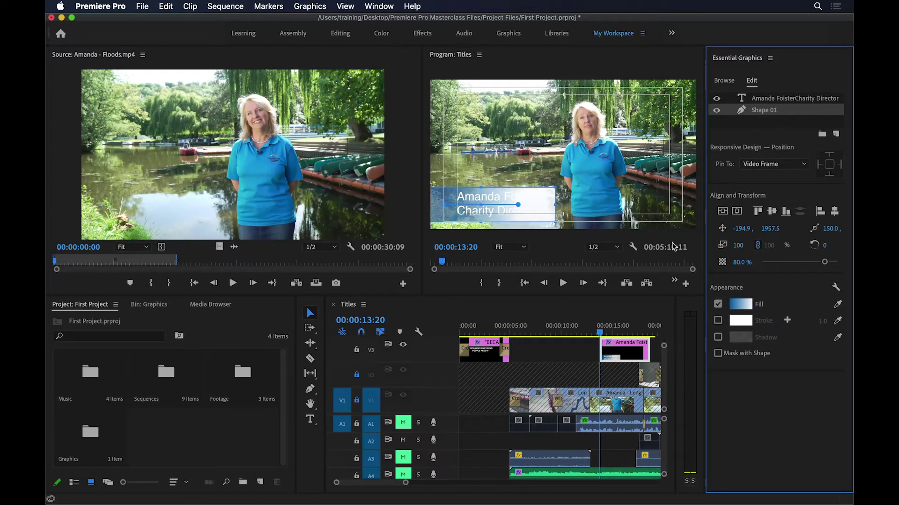
Step: Set the gradient's right color stop to black so it runs blue to black
left_click(745, 305)
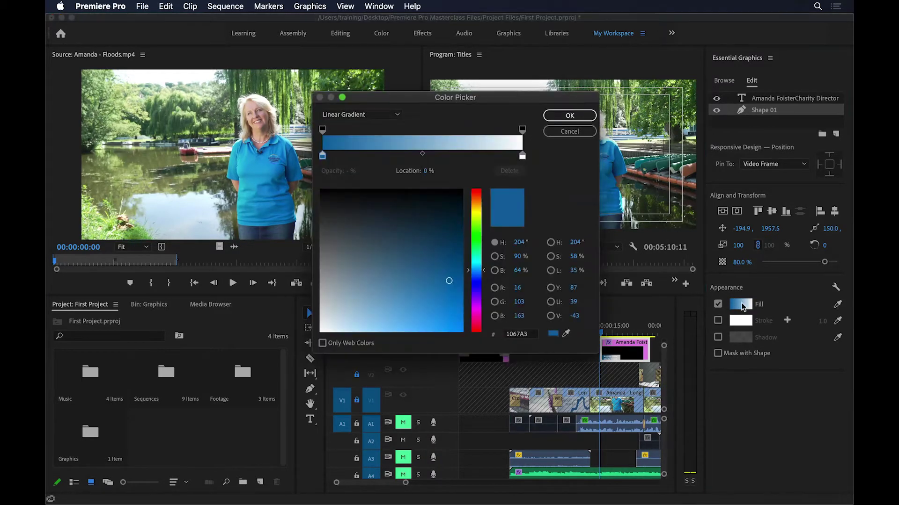
left_click_drag(515, 97, 352, 100)
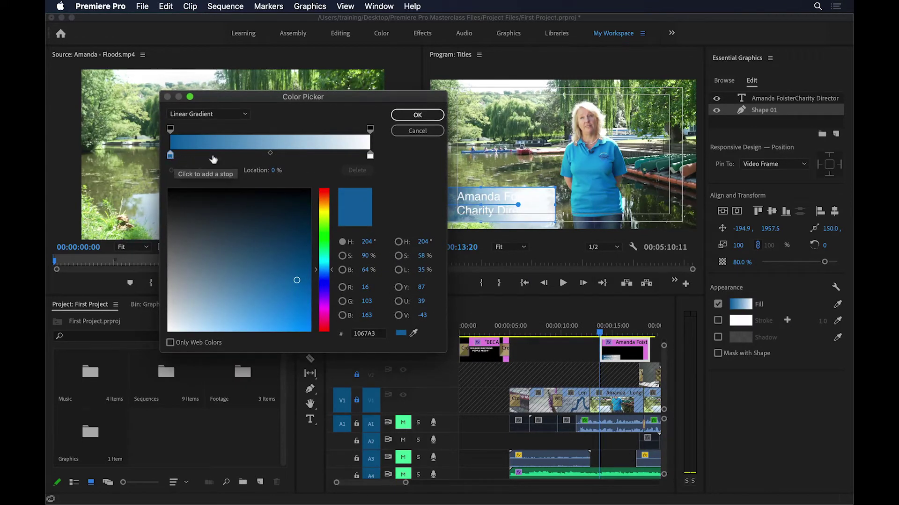
left_click(371, 156)
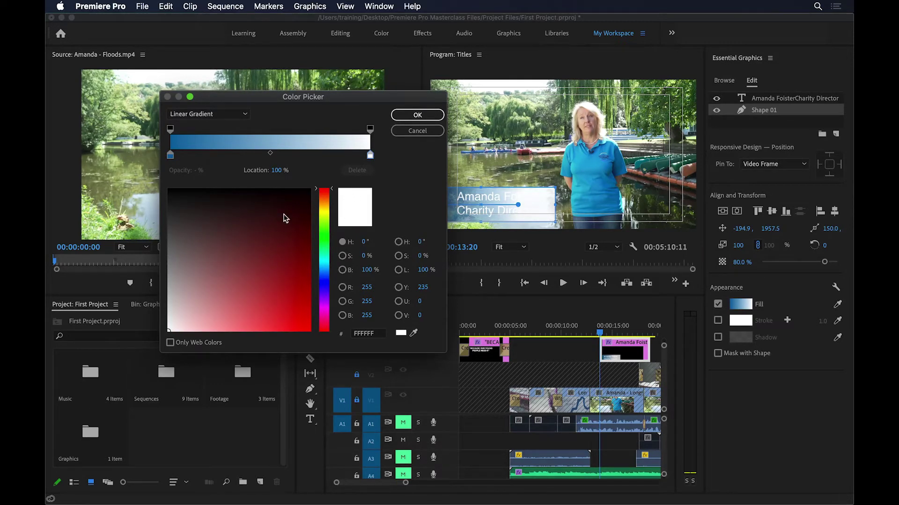
left_click_drag(211, 232, 176, 181)
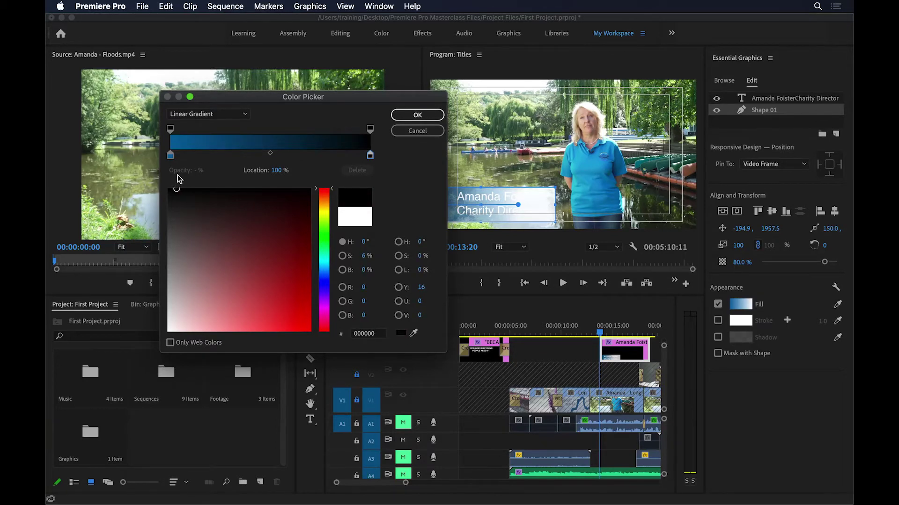
left_click(417, 114)
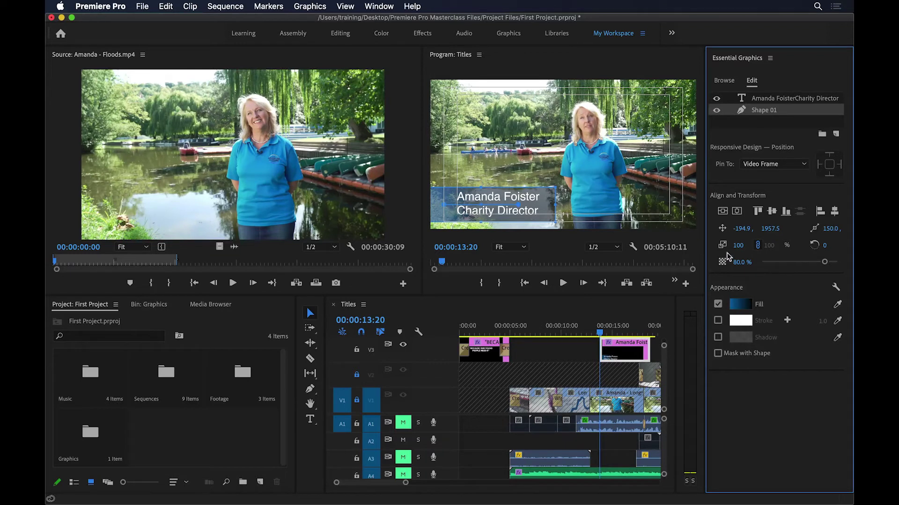
Step: Set the box to 100% opacity, widen the text to fit 'Charity Director', and stretch the gradient
left_click_drag(825, 262, 838, 264)
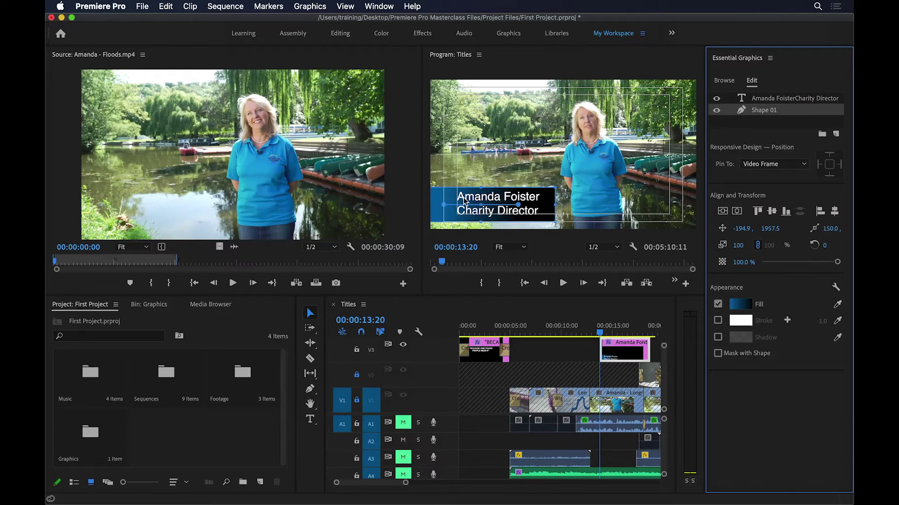
left_click(522, 210)
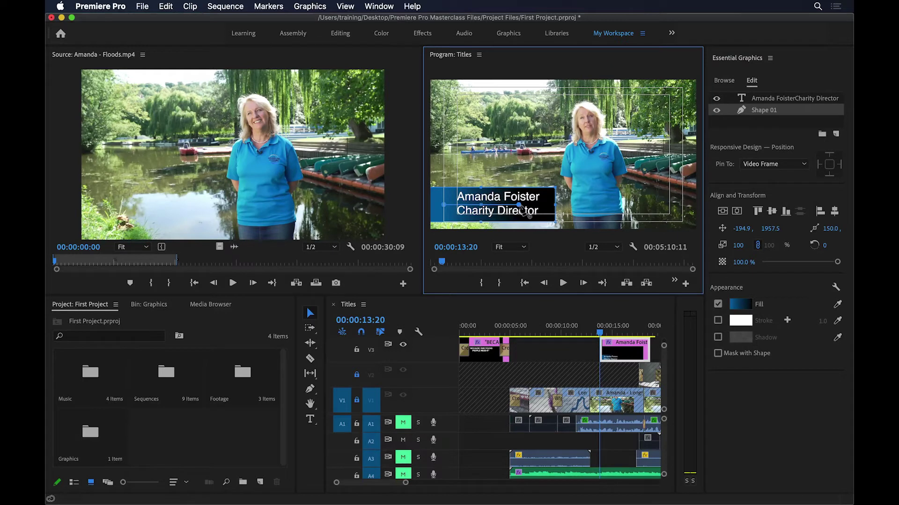
left_click_drag(533, 209, 477, 200)
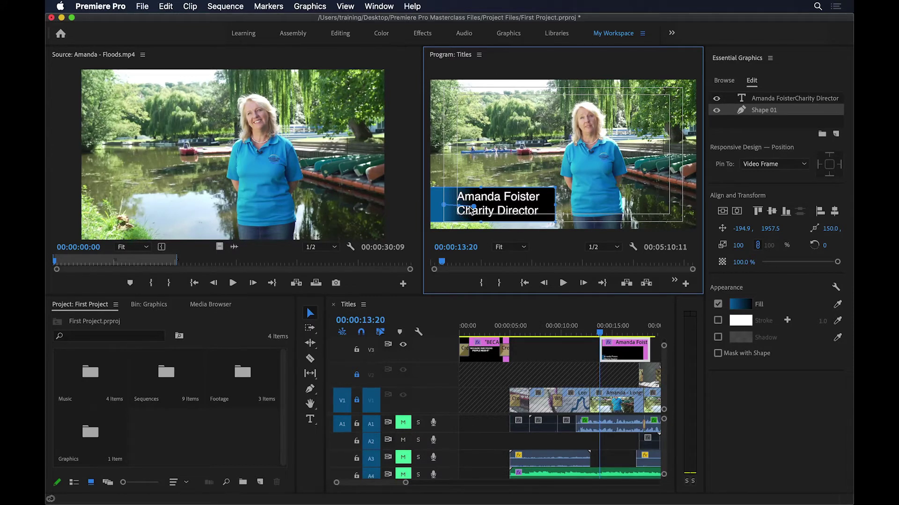
left_click_drag(477, 212, 635, 208)
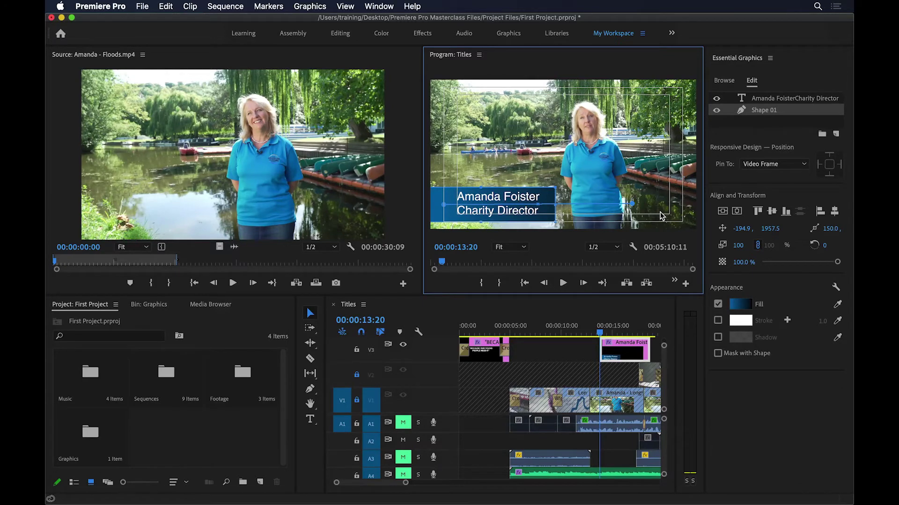
left_click(745, 305)
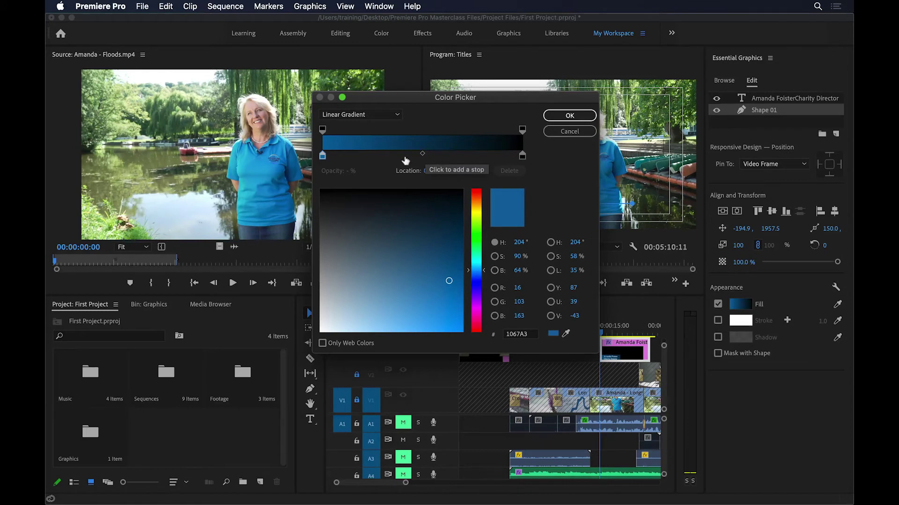
Step: Add a green colour stop at about 28% to the title box gradient
left_click(379, 156)
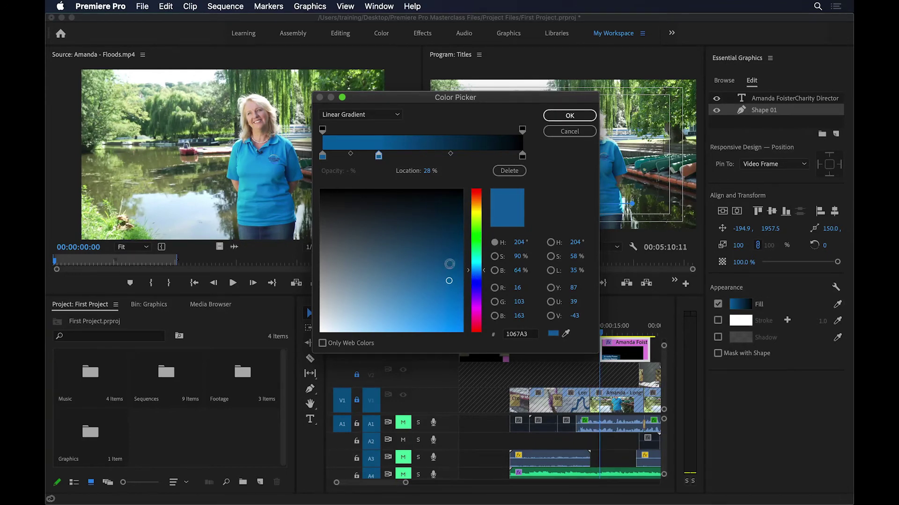
left_click(476, 238)
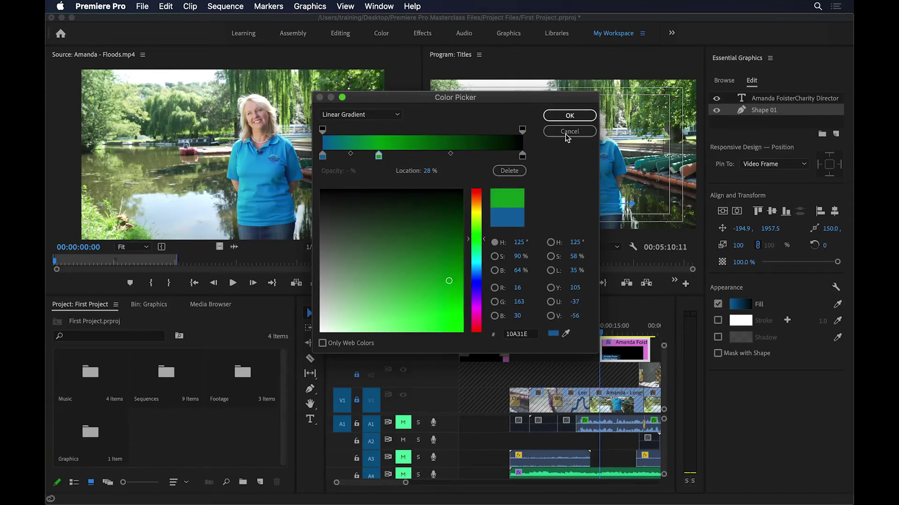
left_click(567, 117)
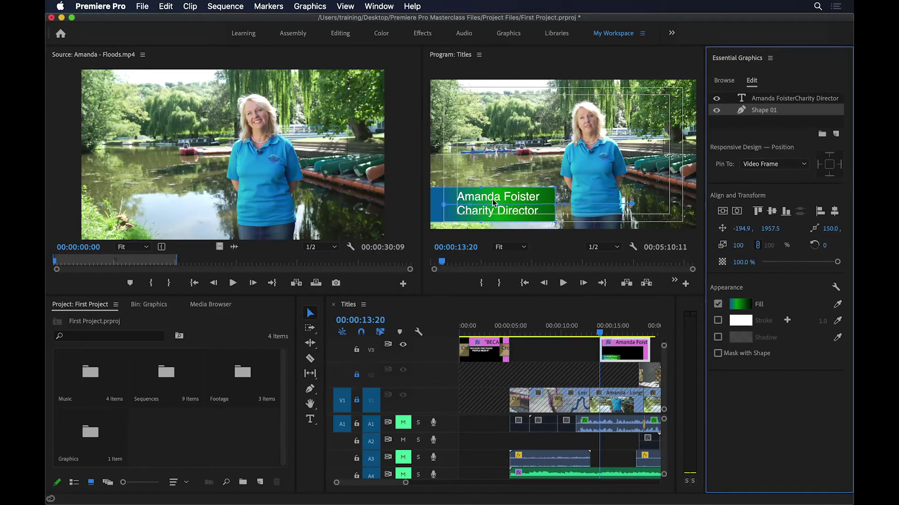
Step: Shorten the gradient, then undo the green change and select the title text layer
left_click(633, 209)
left_click_drag(580, 212, 550, 209)
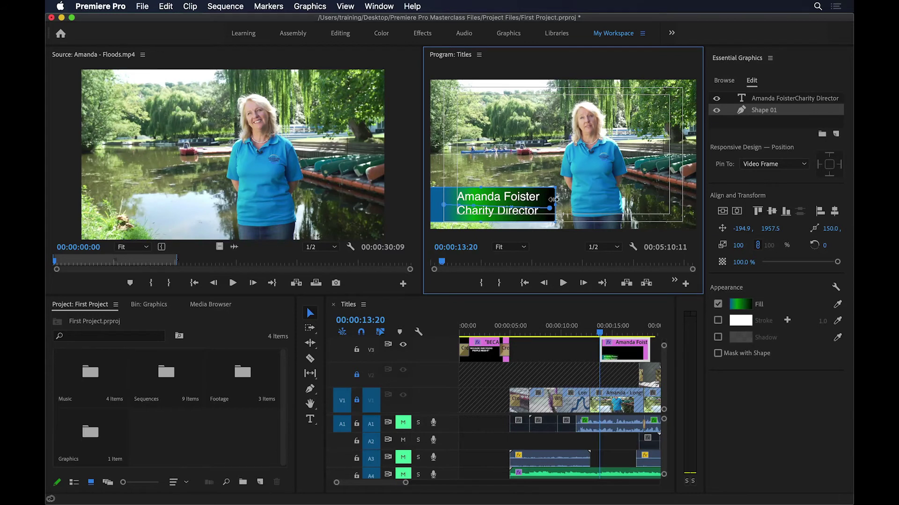
key("super+z")
key("super+z")
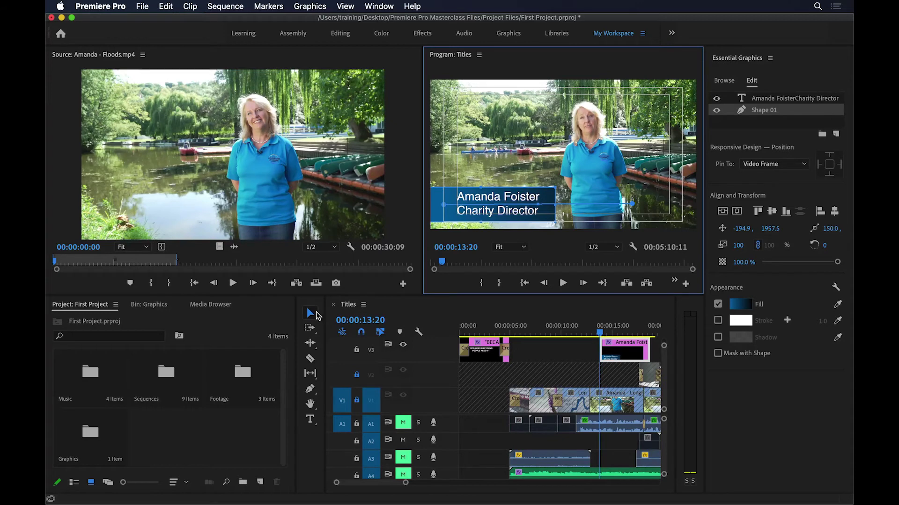
left_click(781, 98)
Step: Set the 'Charity Director' line to font size 90 and return to the Selection tool
triple_click(523, 213)
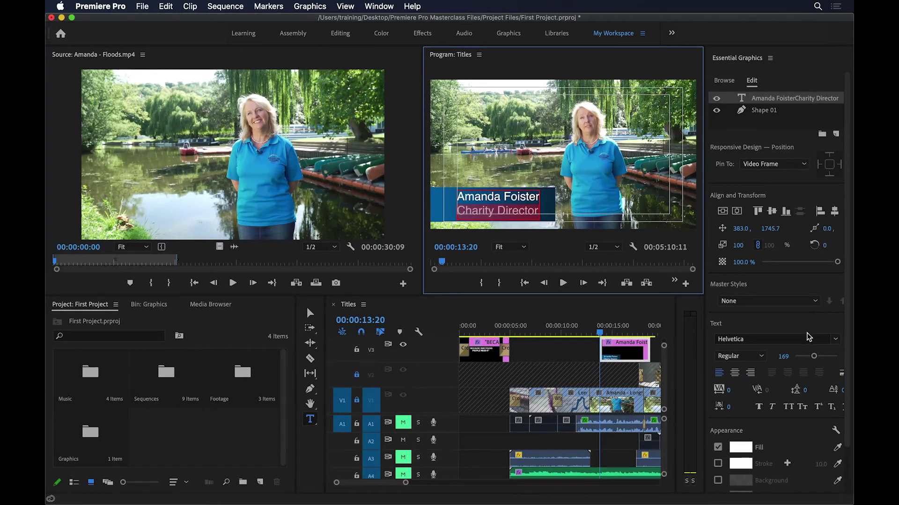
left_click_drag(815, 358, 808, 358)
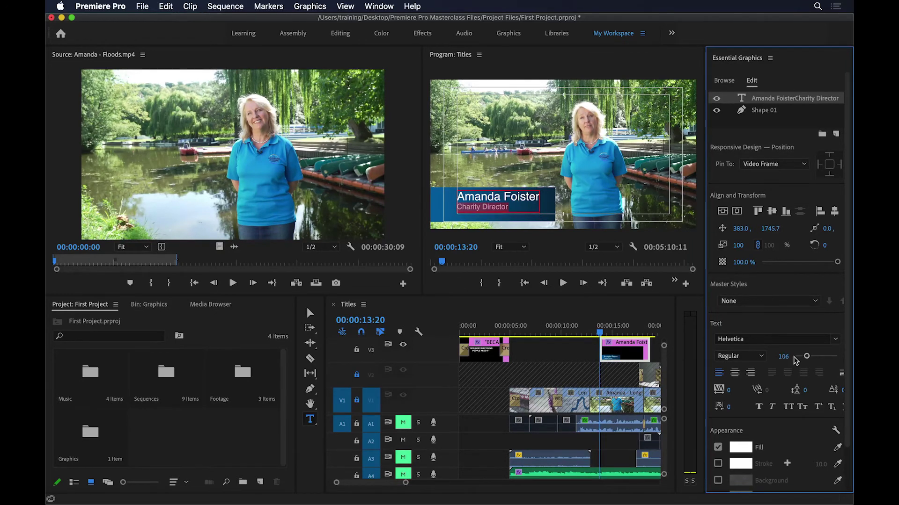
left_click(783, 358)
type("90")
key("Return")
left_click(309, 313)
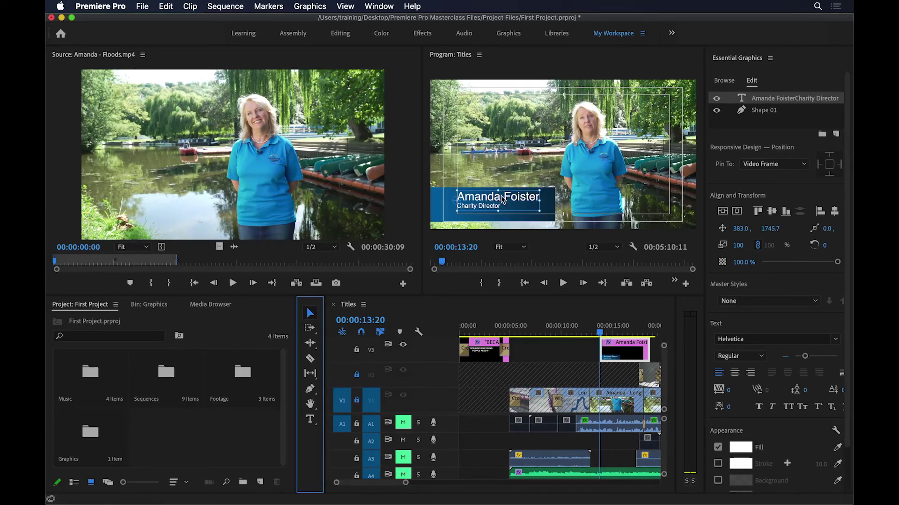
Step: Vertically align the title text with the blue bar shape
left_click(552, 203, "shift")
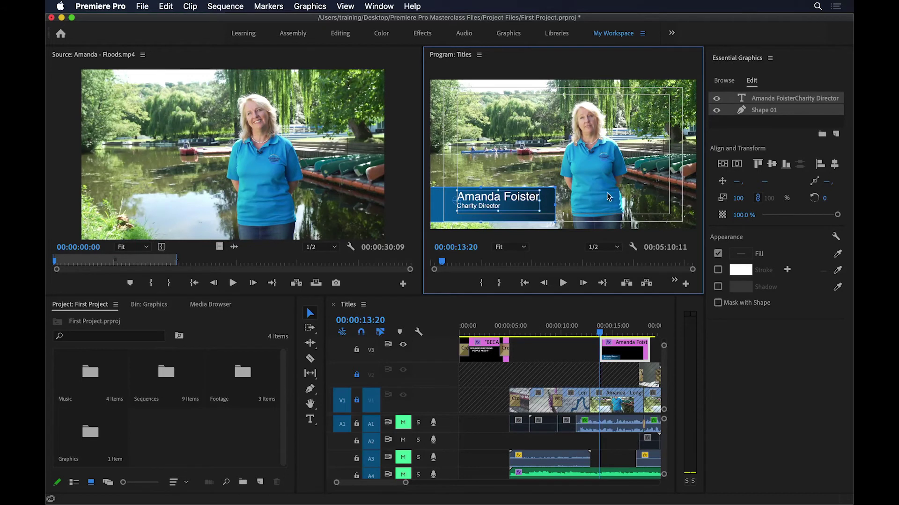
left_click(773, 165)
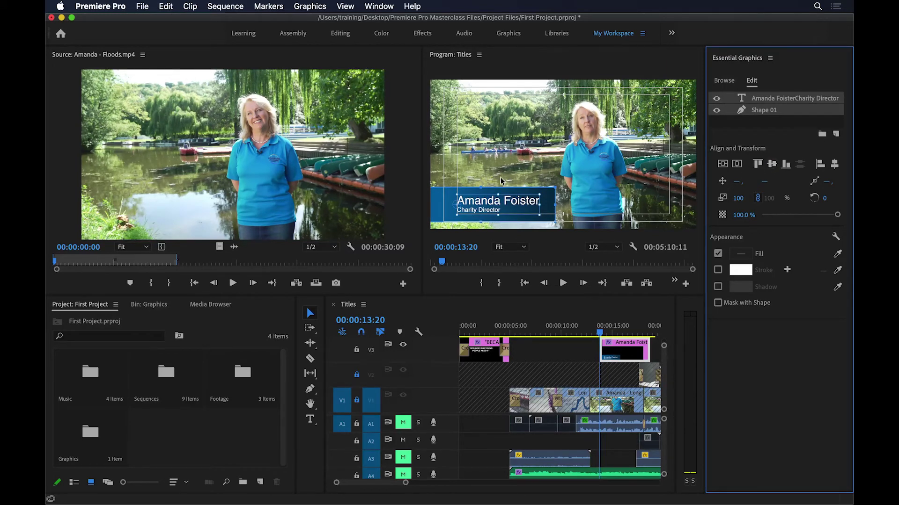
left_click(576, 186)
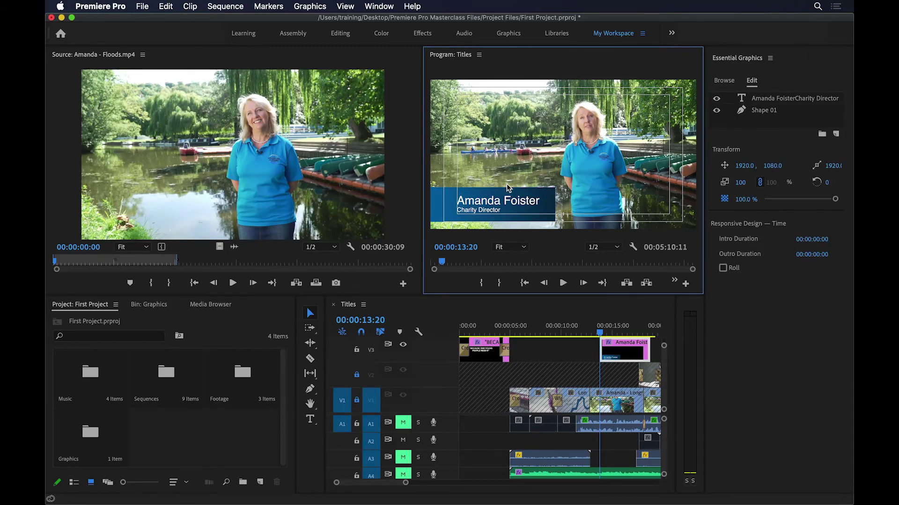
Step: Shorten the blue bar from the top and re-centre both text lines vertically on it
left_click(545, 190)
left_click_drag(482, 186, 485, 219)
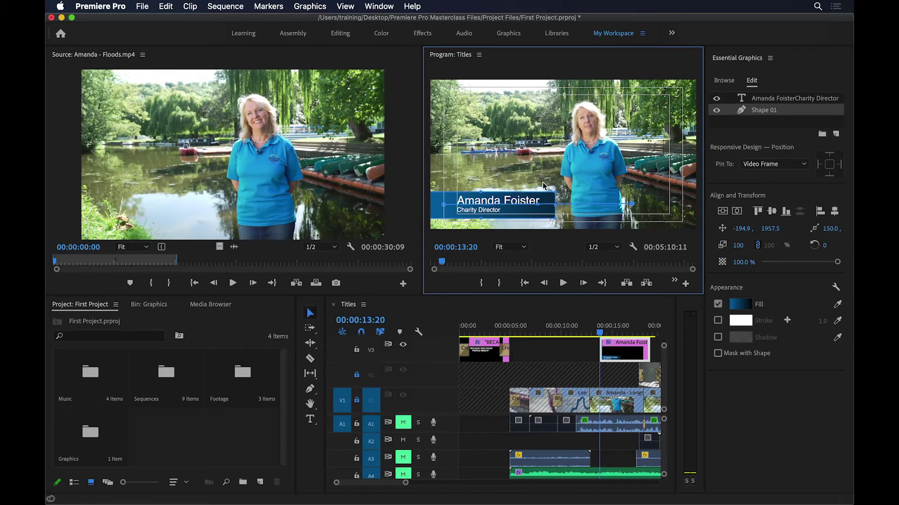
left_click_drag(558, 177, 504, 223)
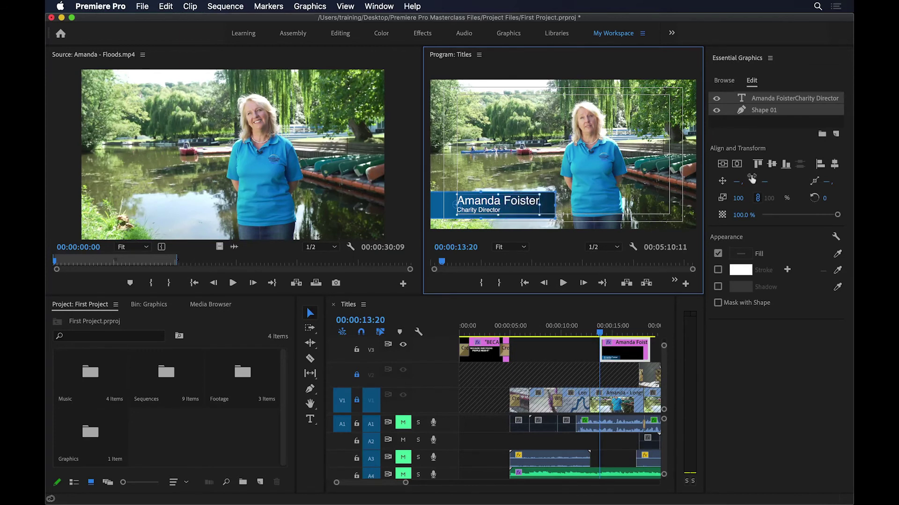
left_click(773, 164)
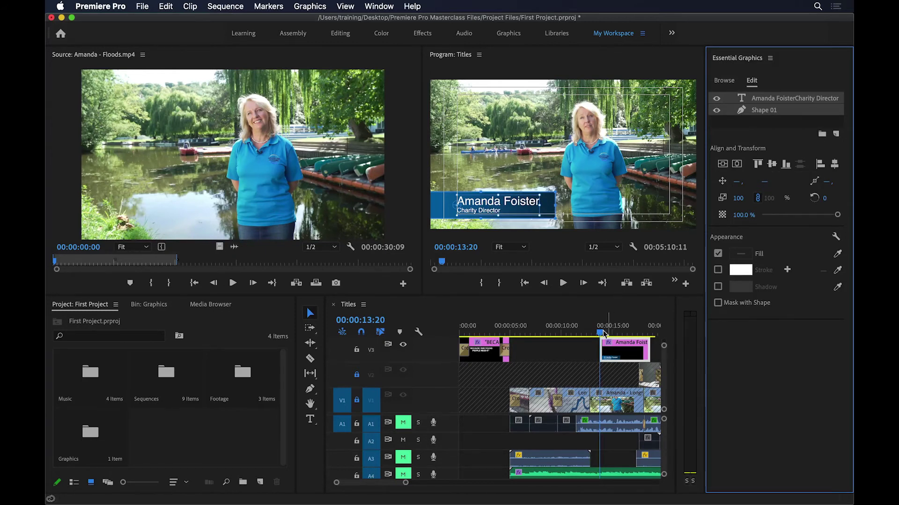
left_click(590, 353)
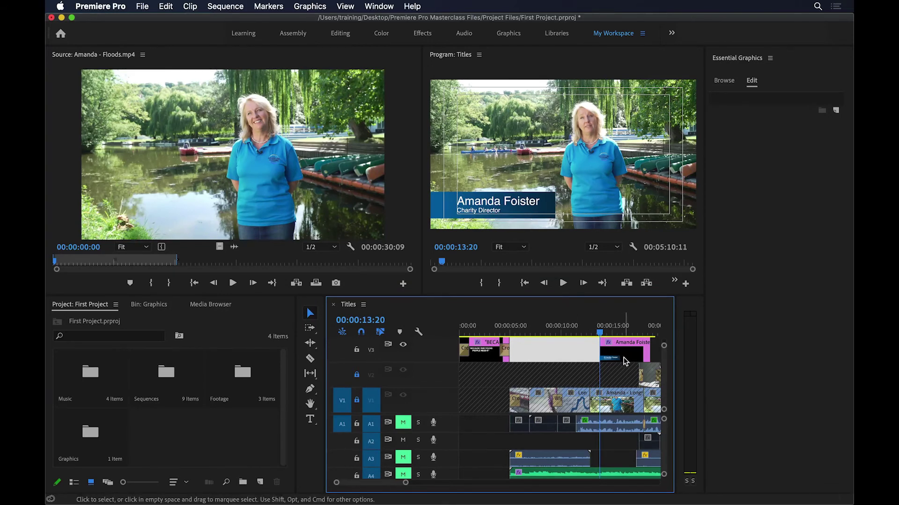
left_click(590, 331)
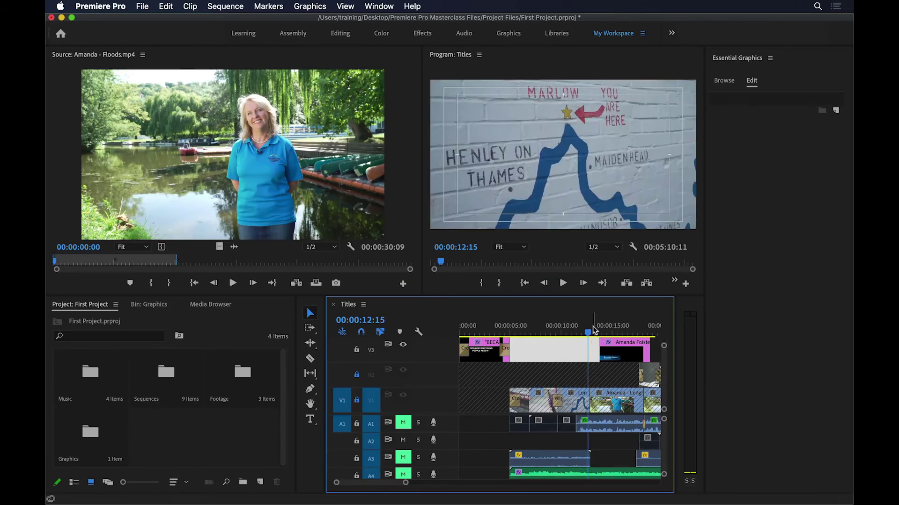
left_click_drag(589, 330, 636, 330)
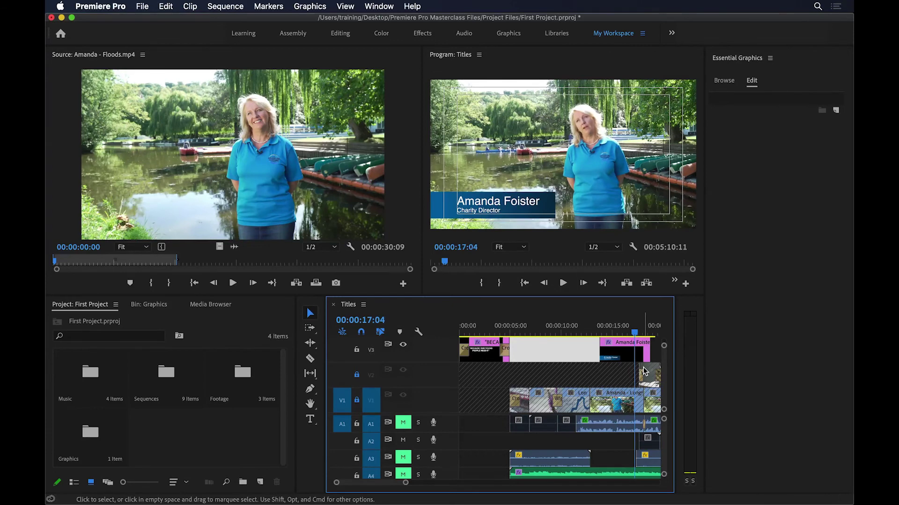
left_click(650, 332)
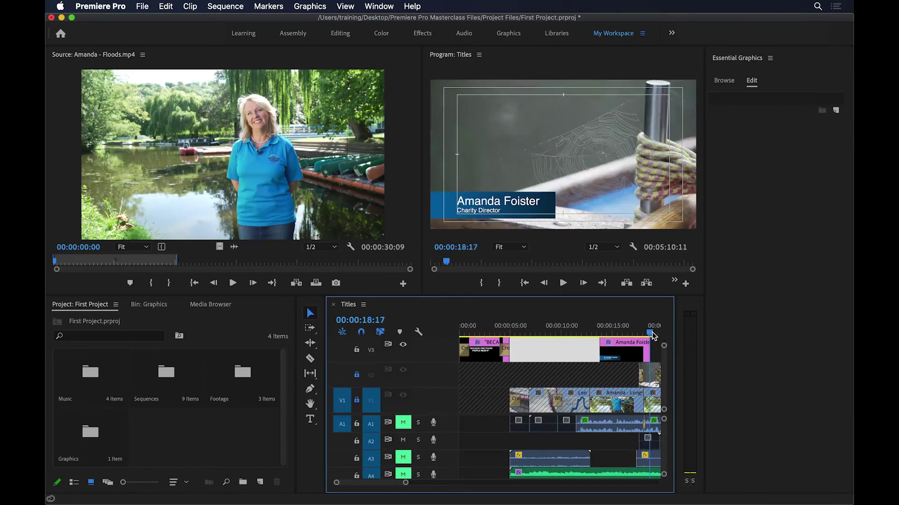
left_click_drag(654, 336, 635, 347)
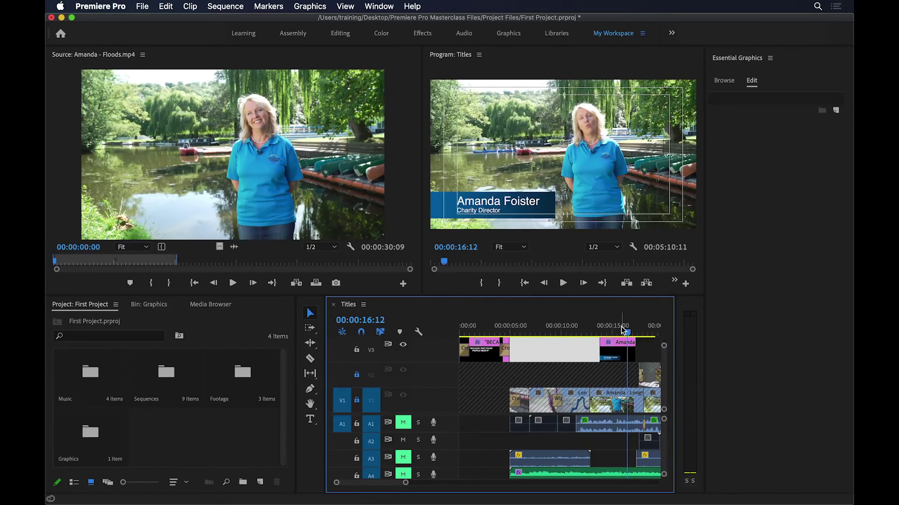
left_click_drag(620, 329, 593, 340)
left_click_drag(594, 339, 594, 339)
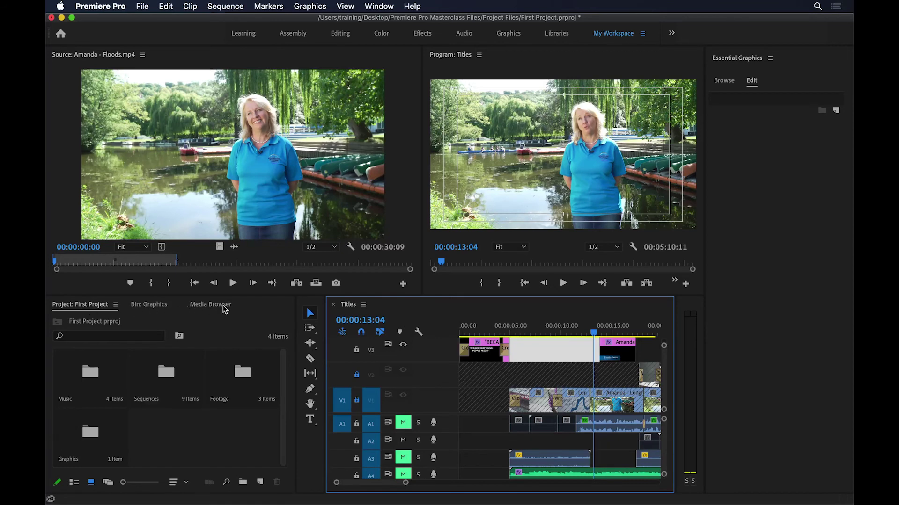
Step: Dock the Effects panel beside the project bin and expand Video Transitions > Dissolve
left_click(367, 7)
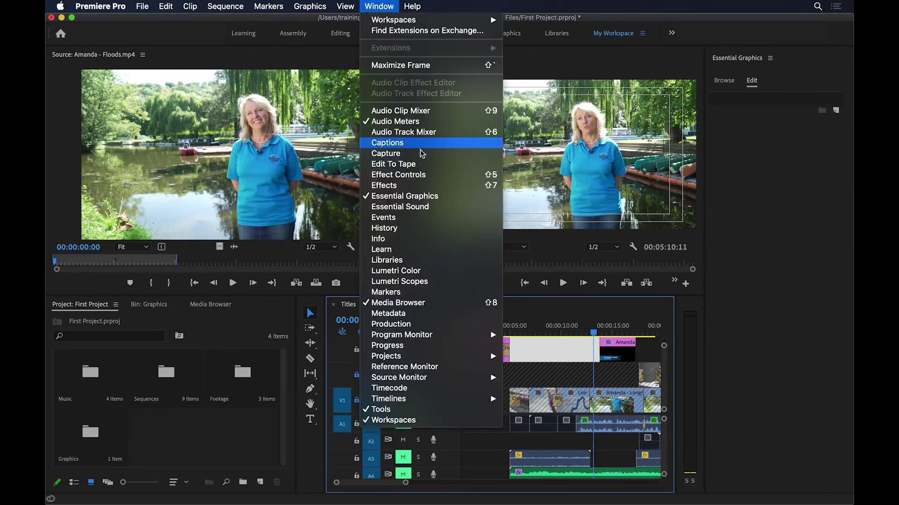
left_click(419, 190)
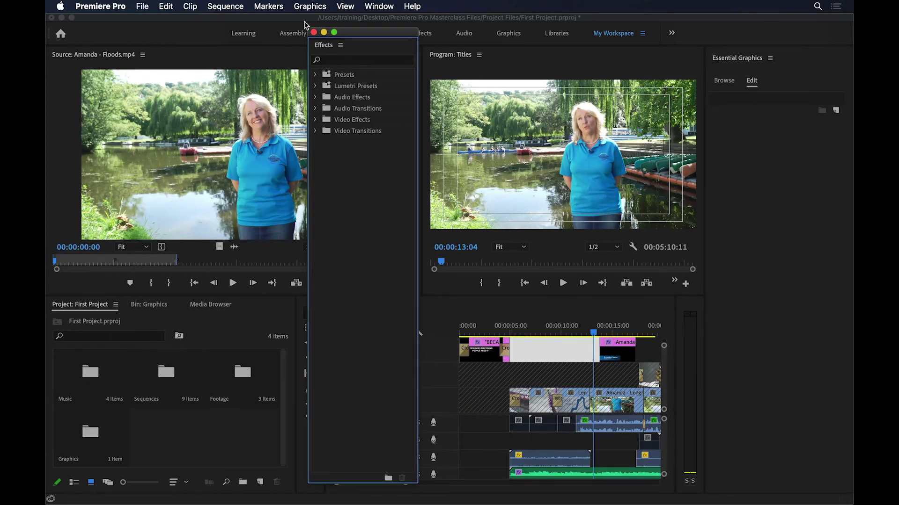
left_click_drag(326, 47, 153, 393)
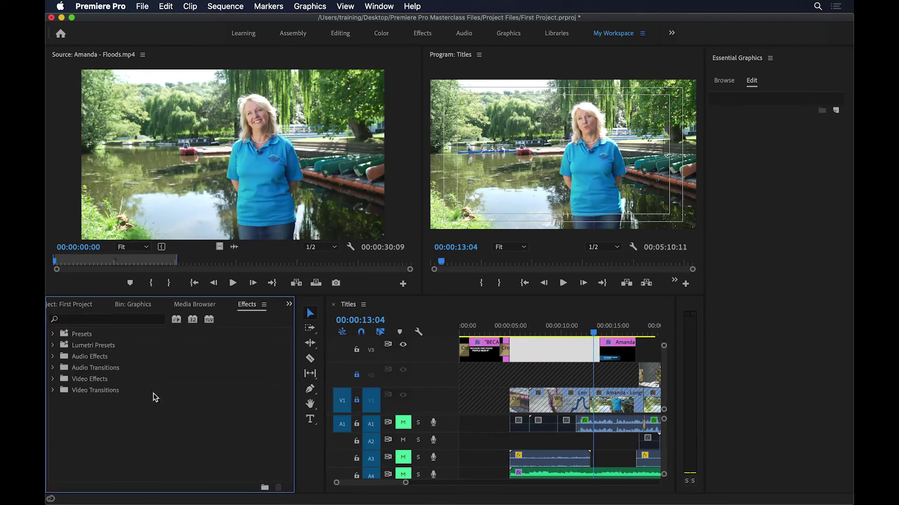
left_click(52, 389)
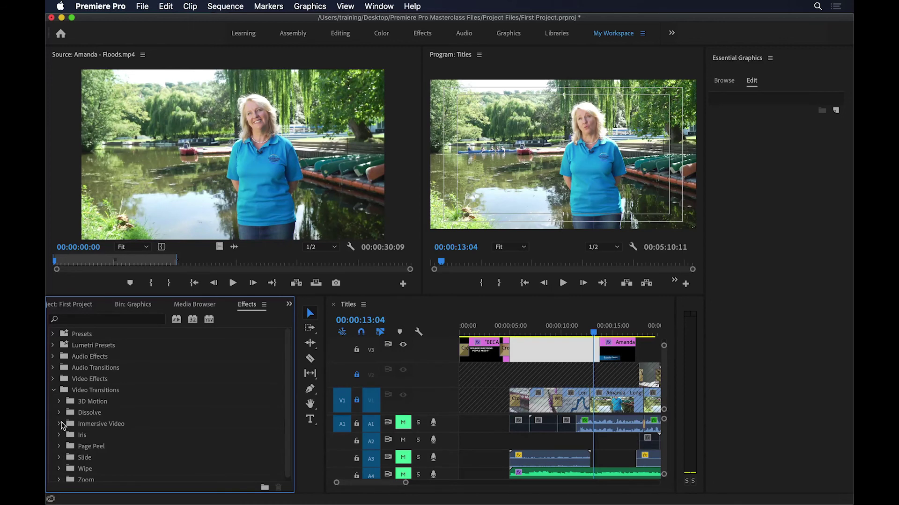
left_click(59, 412)
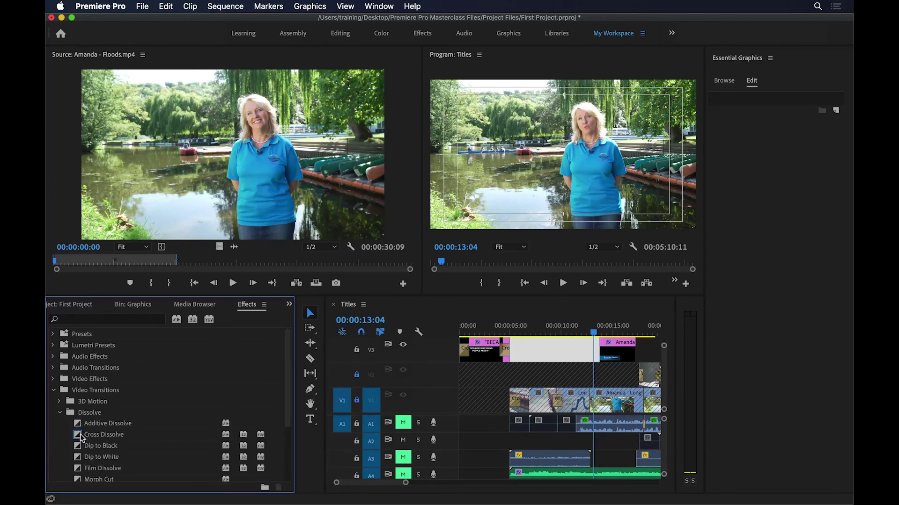
left_click_drag(80, 437, 616, 333)
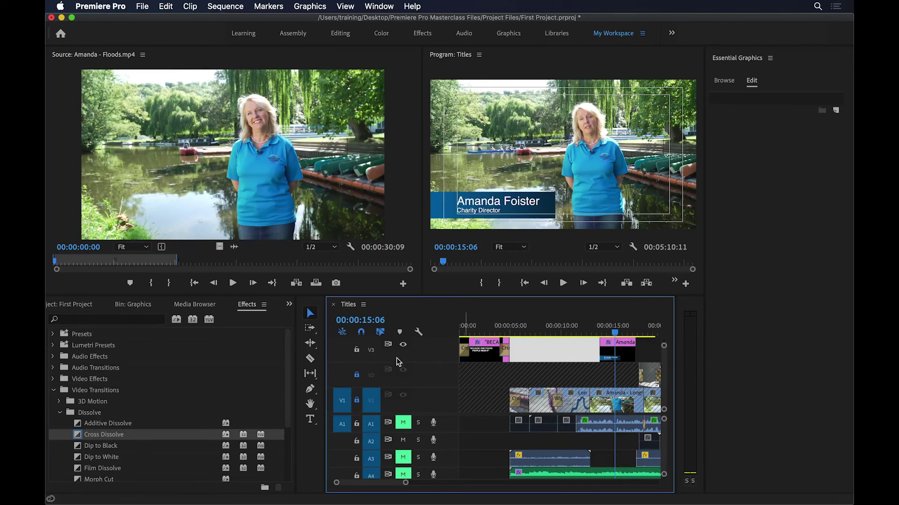
Step: Apply Cross Dissolve to the end of the V3 title clip and Wipe to its start
left_click_drag(99, 438, 636, 355)
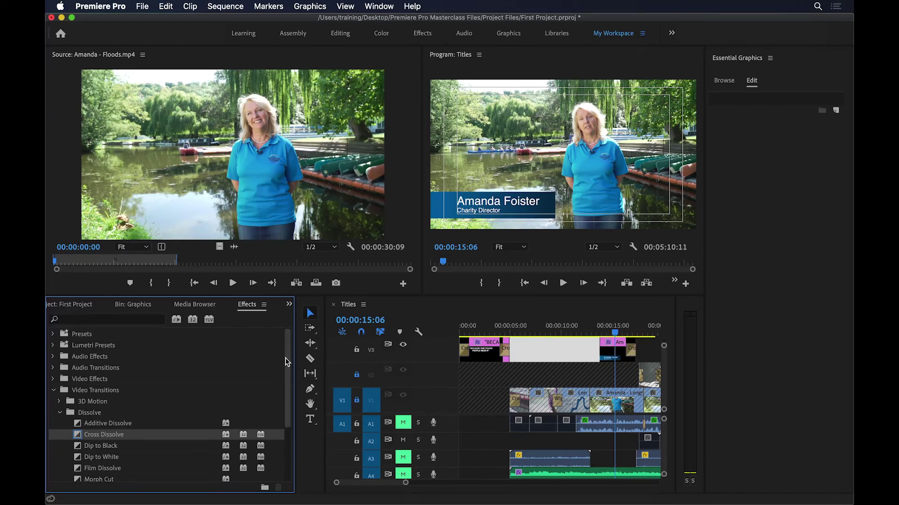
scroll(288, 402, "down", 5)
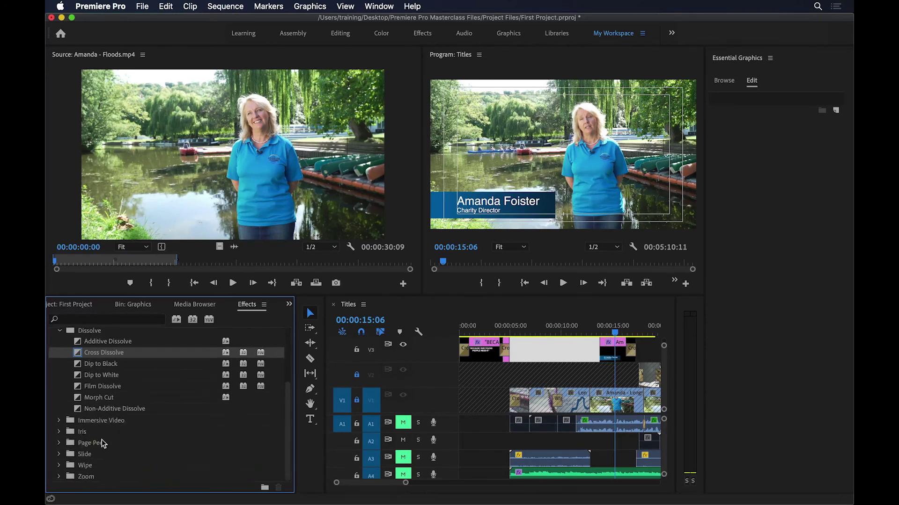
left_click(58, 465)
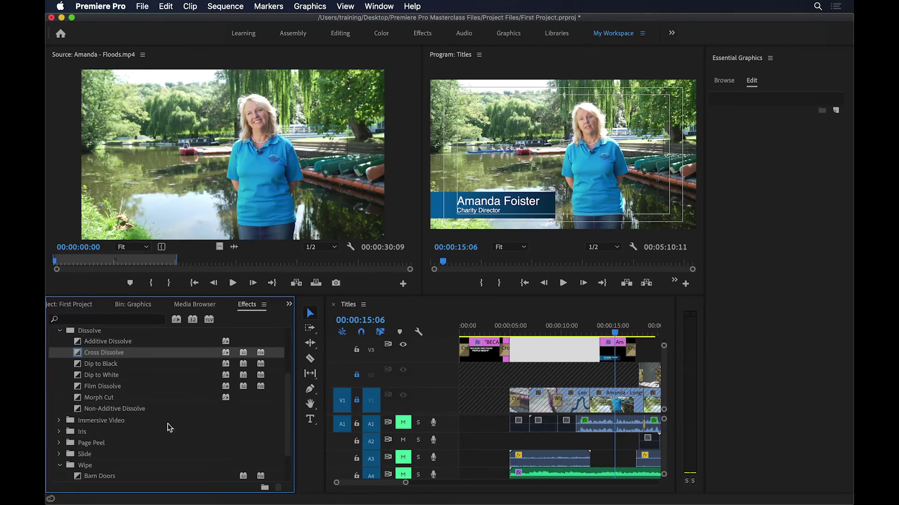
scroll(132, 446, "down", 2)
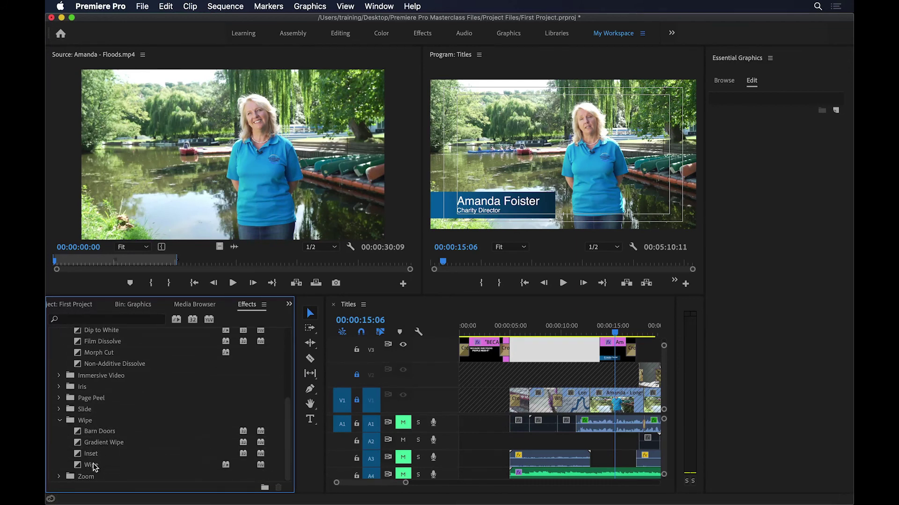
left_click(94, 467)
left_click_drag(90, 465, 592, 335)
left_click(594, 331)
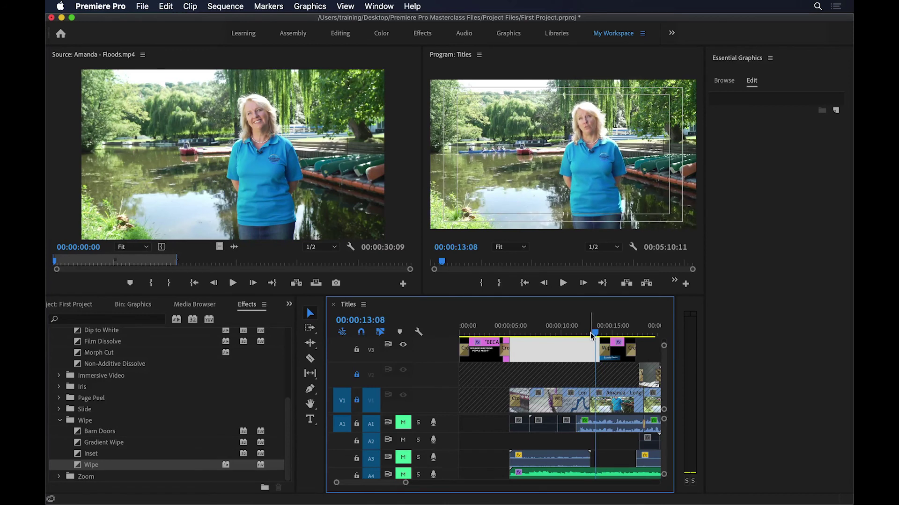
Step: Lengthen the Wipe at the title's start to about 1 second 1 frame and play it back
key("space")
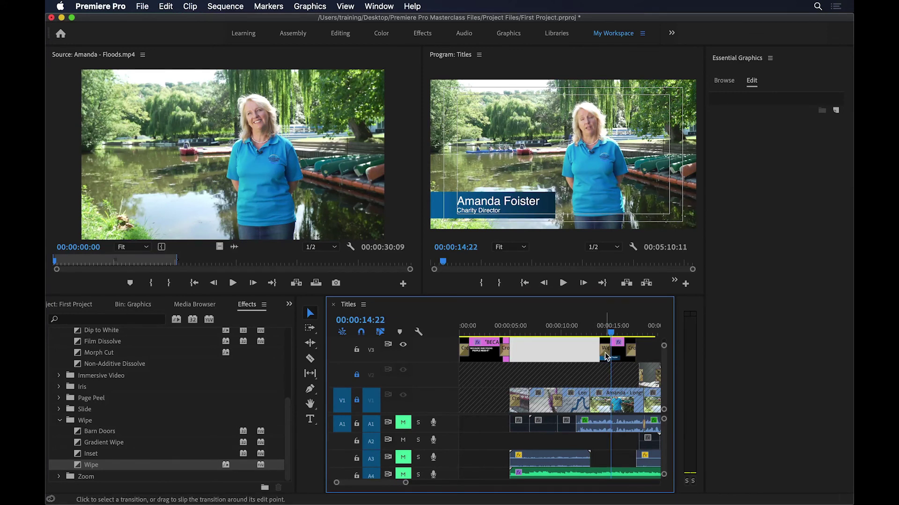
left_click(605, 350)
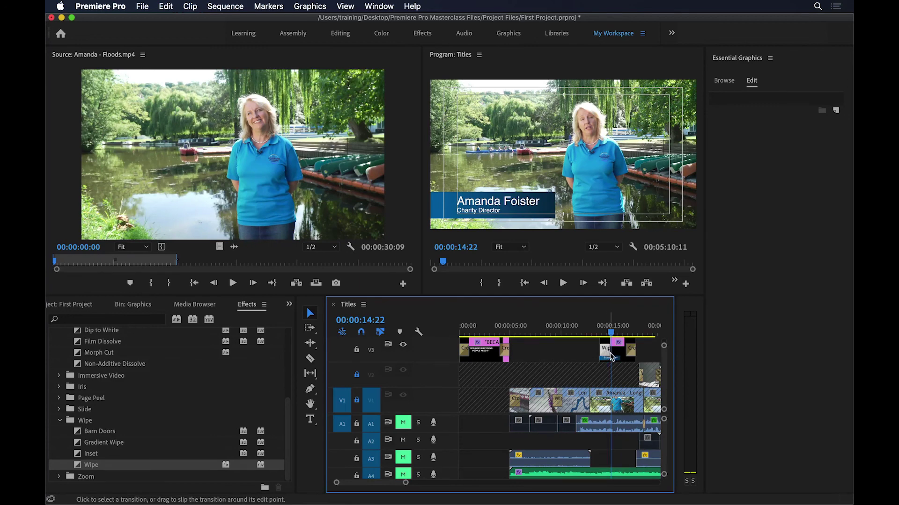
key("=")
left_click_drag(553, 357, 584, 361)
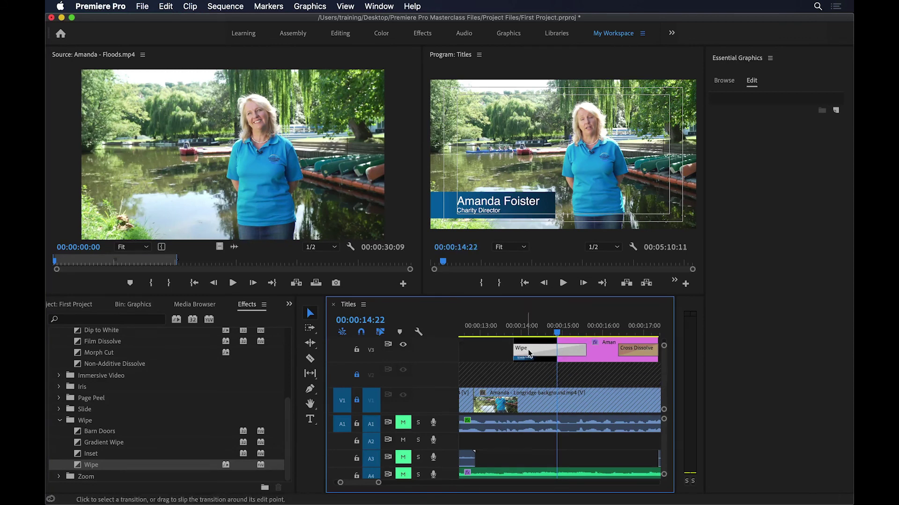
left_click_drag(513, 330, 494, 330)
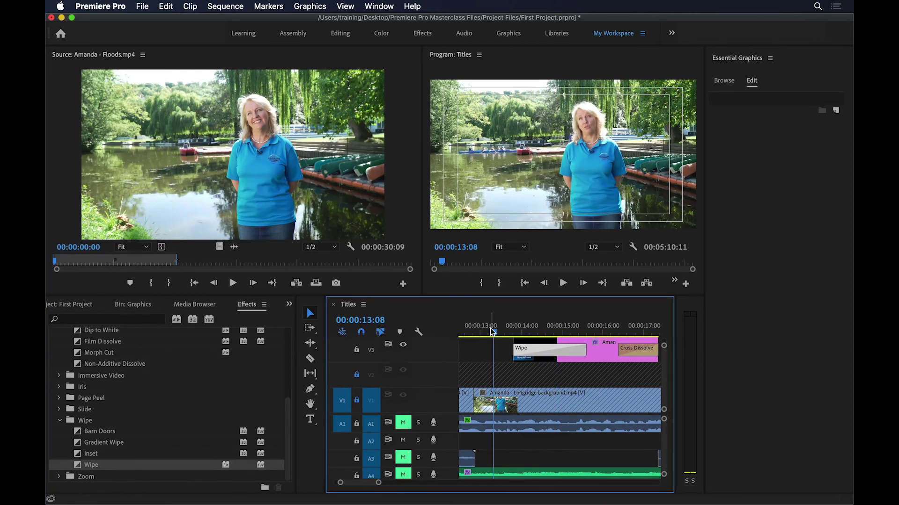
key("space")
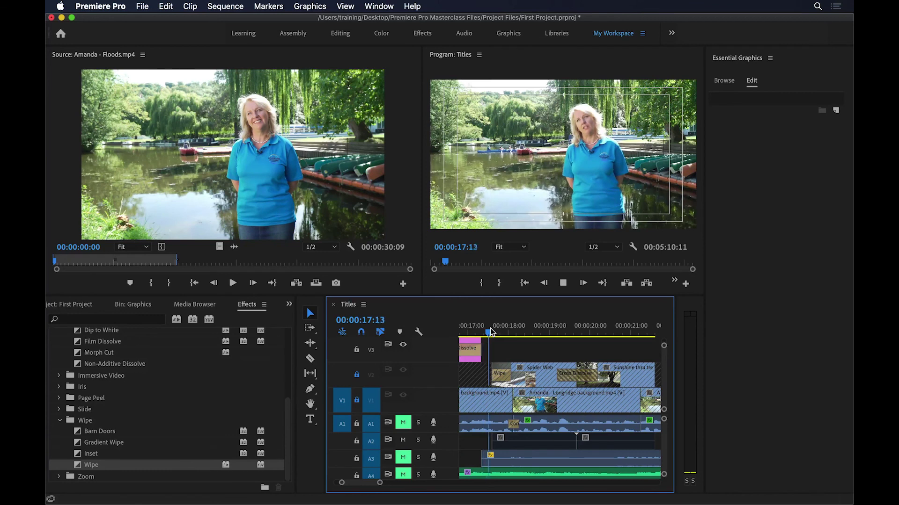
key("space")
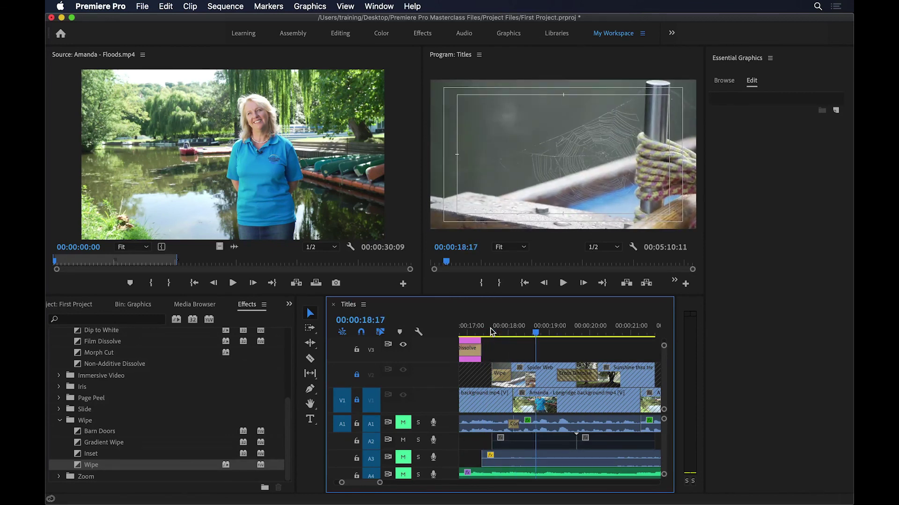